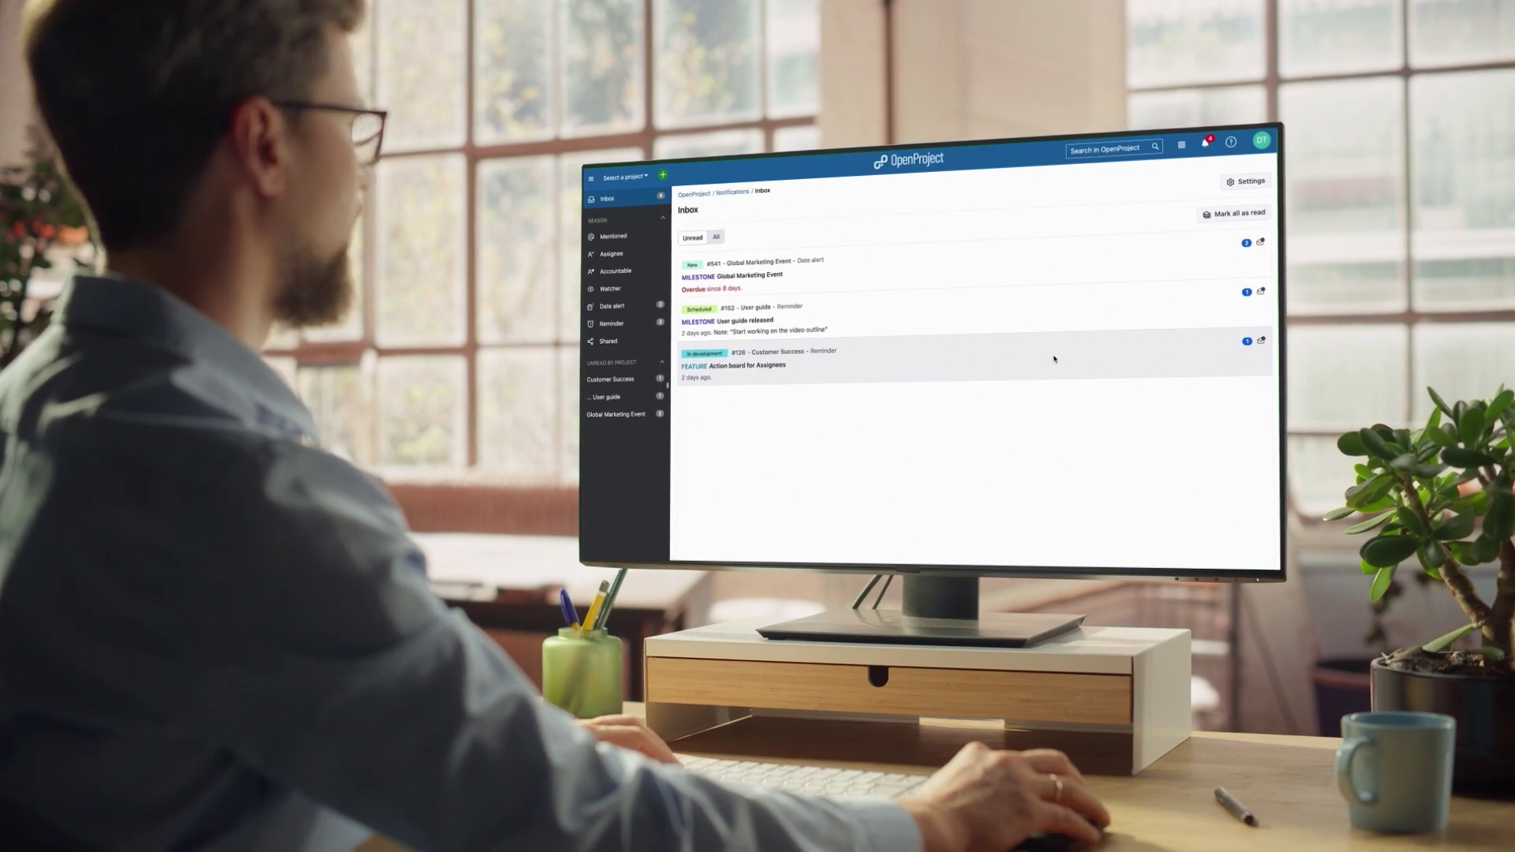
Open the #126 Customer Success reminder about the Action board for Assignees feature.
{"action": "left_click", "coordinate": [1061, 355]}
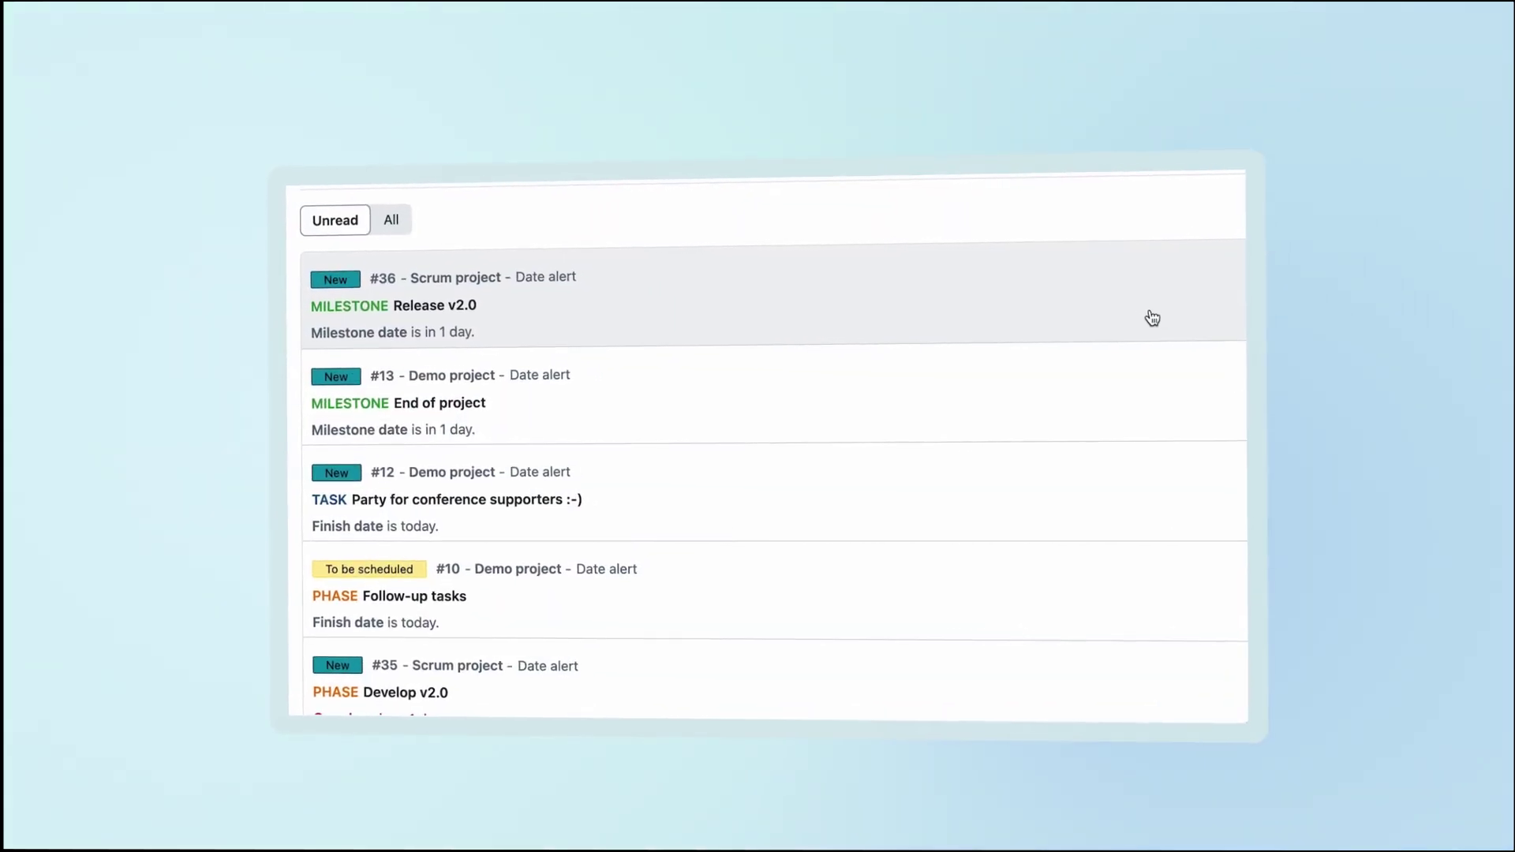
{"action": "scroll", "coordinate": [1159, 317], "scroll_direction": "down", "scroll_amount": 1}
{"action": "scroll", "coordinate": [1161, 316], "scroll_direction": "down", "scroll_amount": 1}
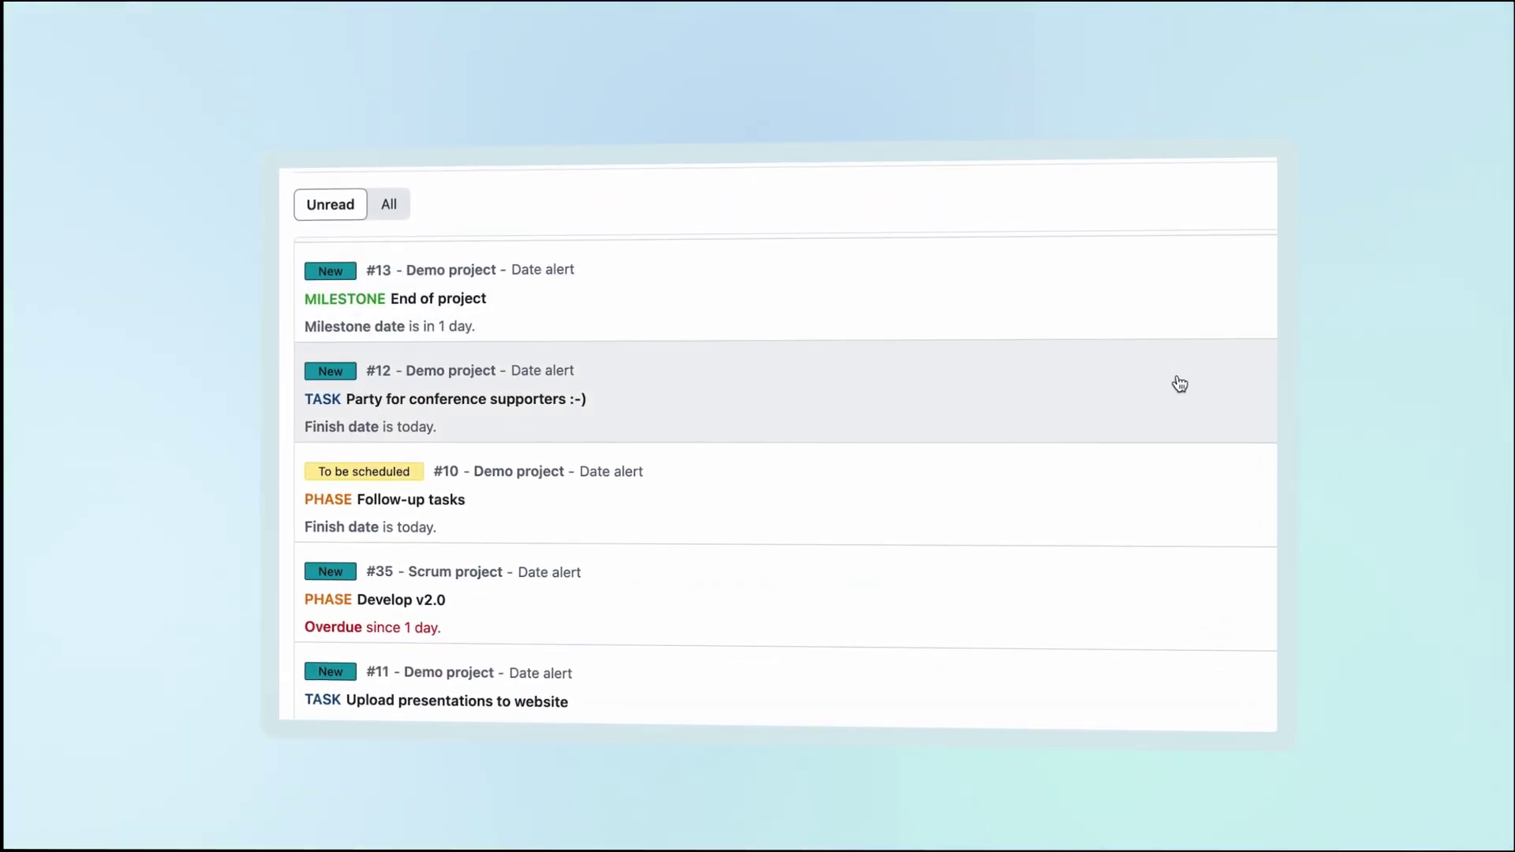
{"action": "scroll", "coordinate": [1185, 382], "scroll_direction": "down", "scroll_amount": 1}
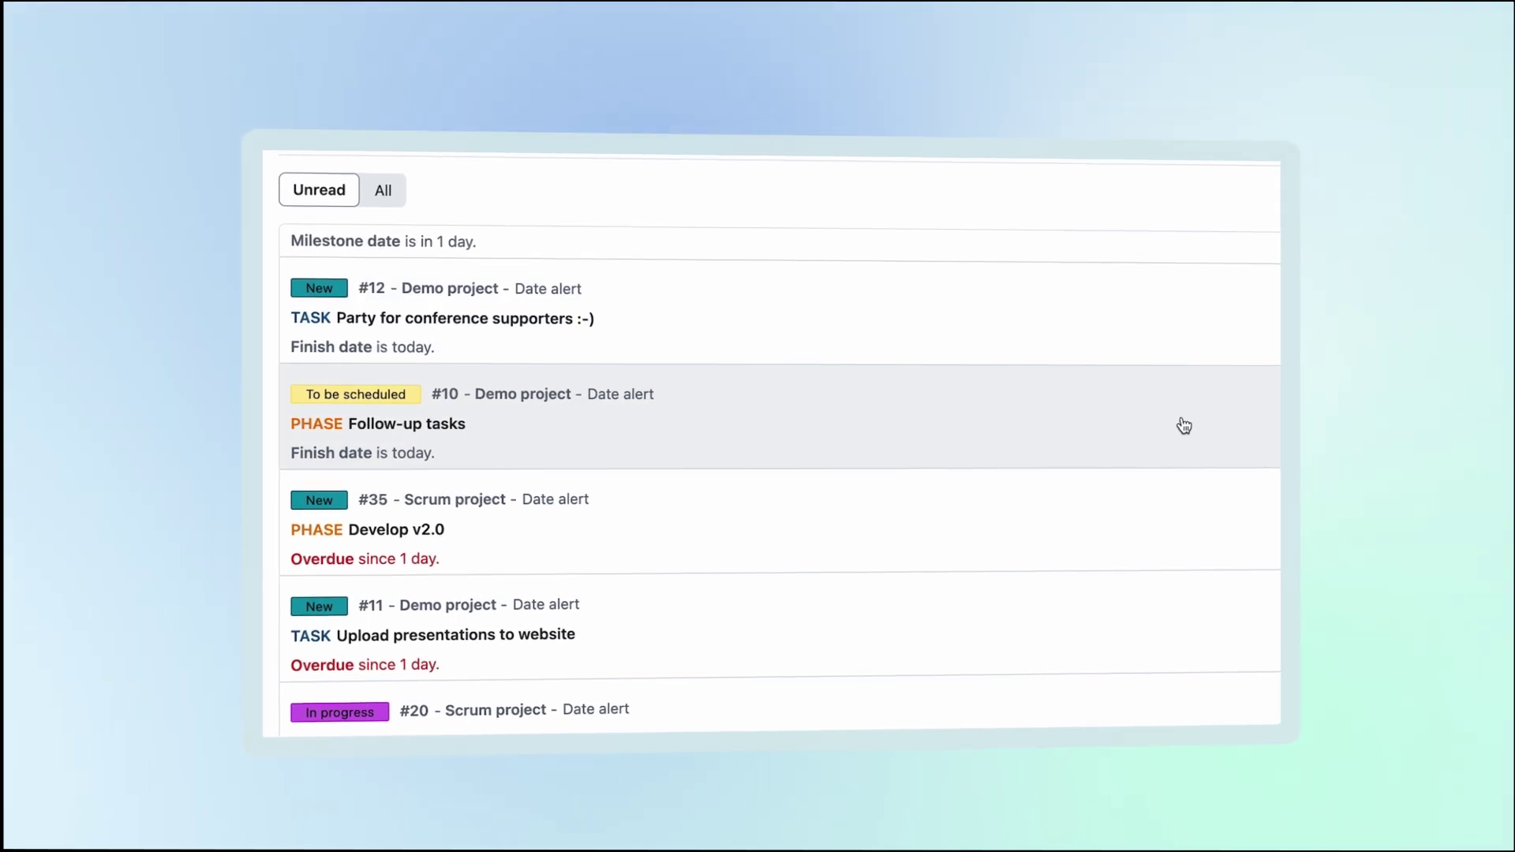
{"action": "scroll", "coordinate": [1180, 448], "scroll_direction": "down", "scroll_amount": 1}
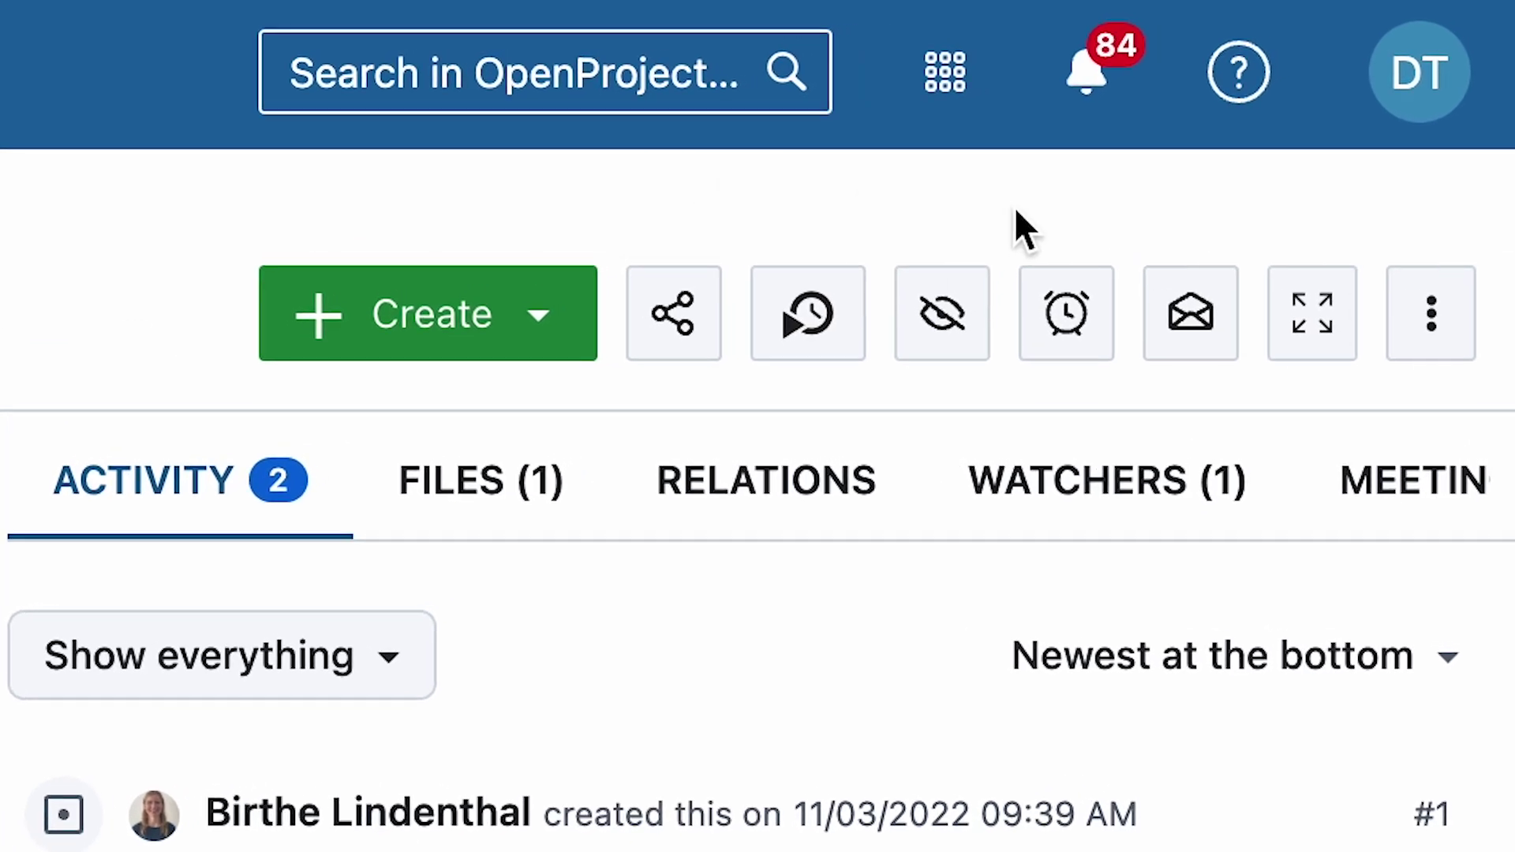
Filter the inbox by Mentioned, then Assignee, and mark the #61154 OneDrive/SharePoint video notification read.
{"action": "left_click", "coordinate": [1122, 110]}
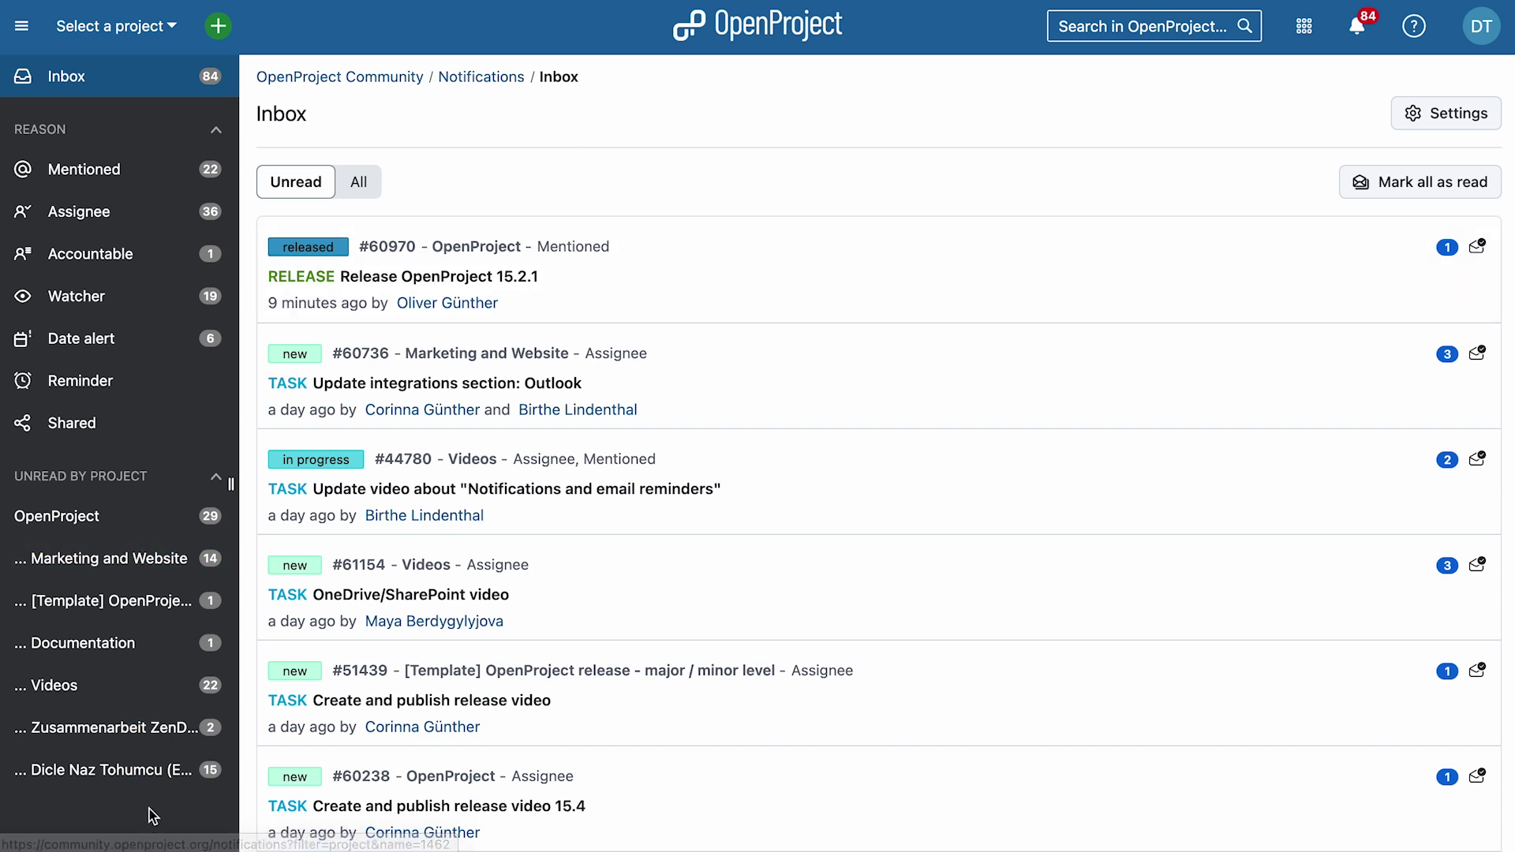
{"action": "left_click", "coordinate": [88, 181]}
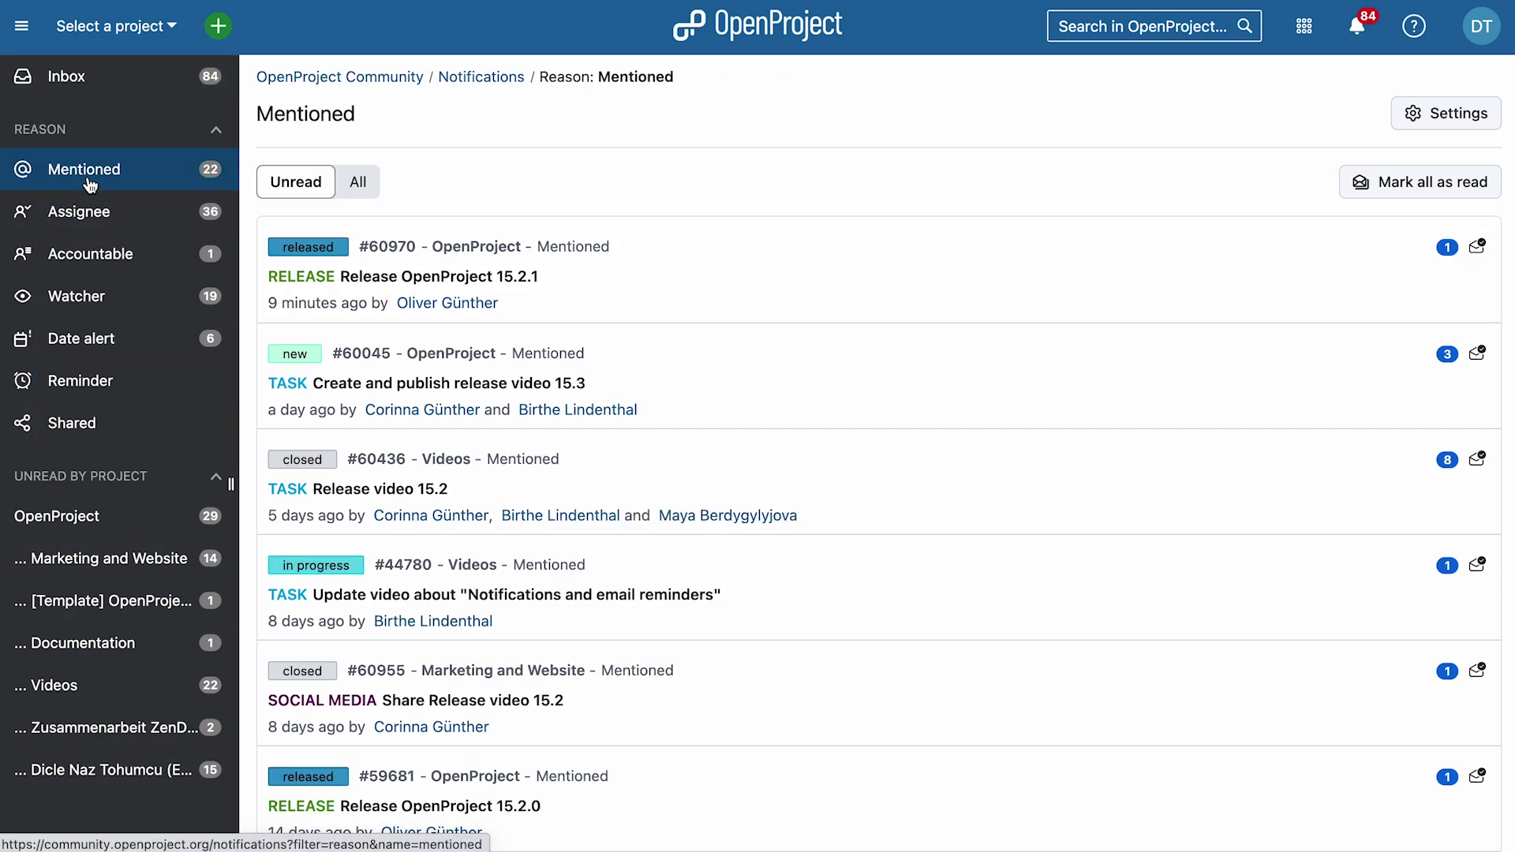
{"action": "left_click", "coordinate": [117, 217]}
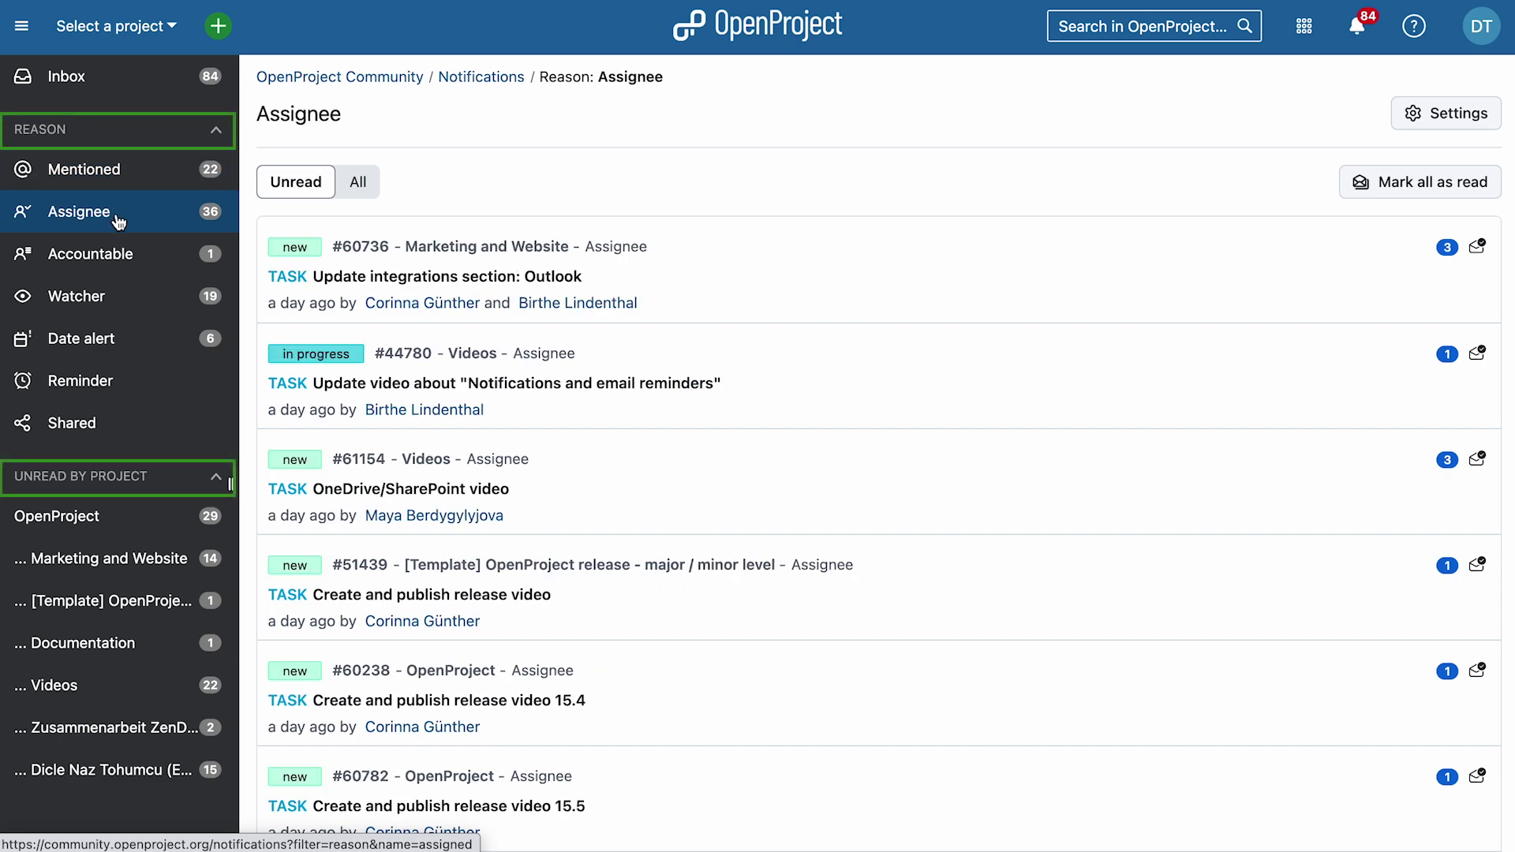
{"action": "left_click", "coordinate": [742, 487]}
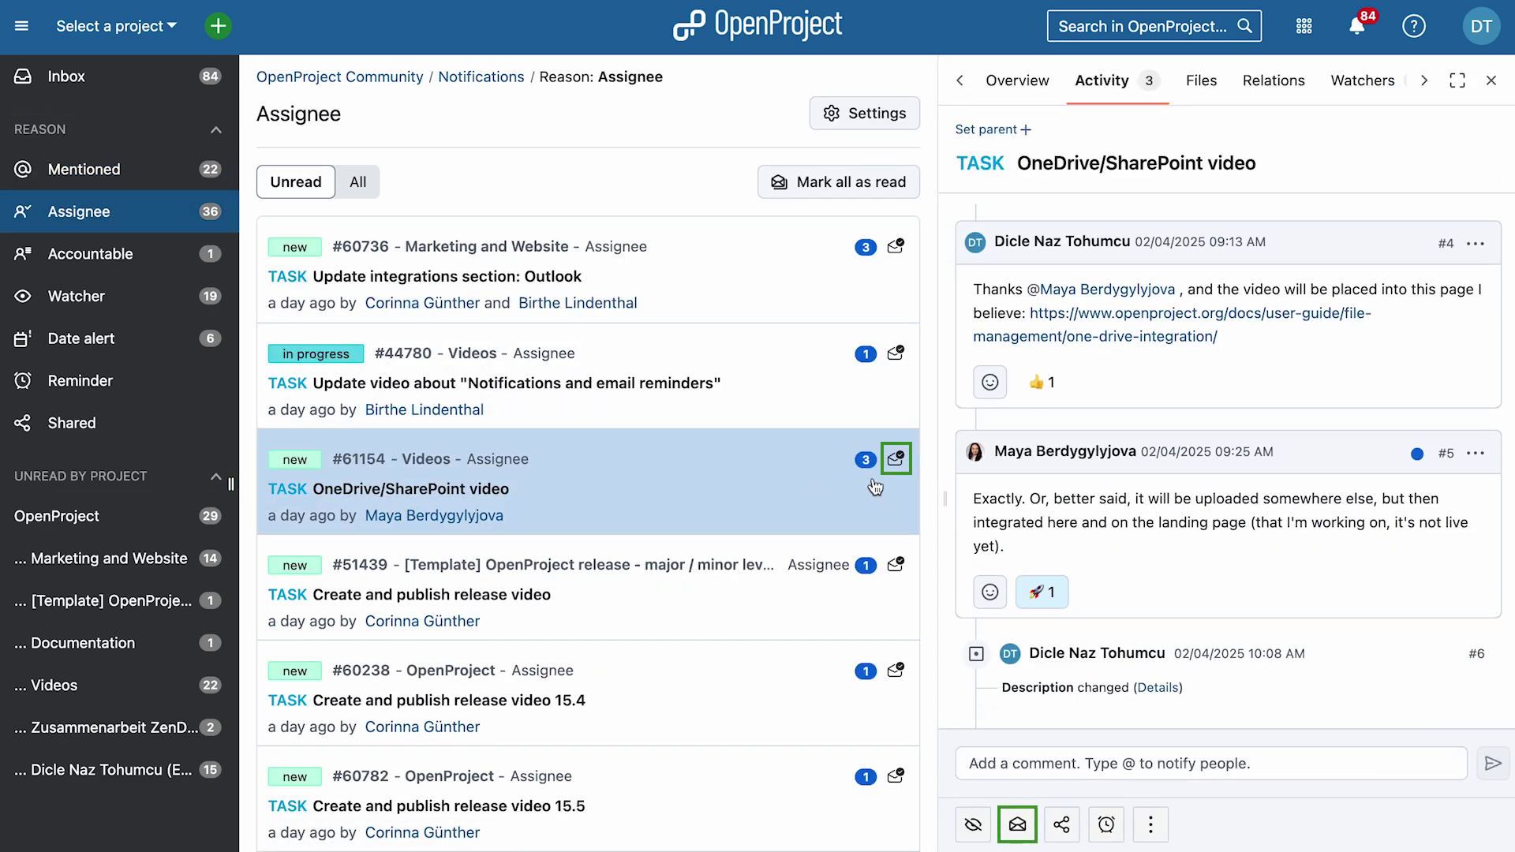
{"action": "left_click", "coordinate": [897, 461]}
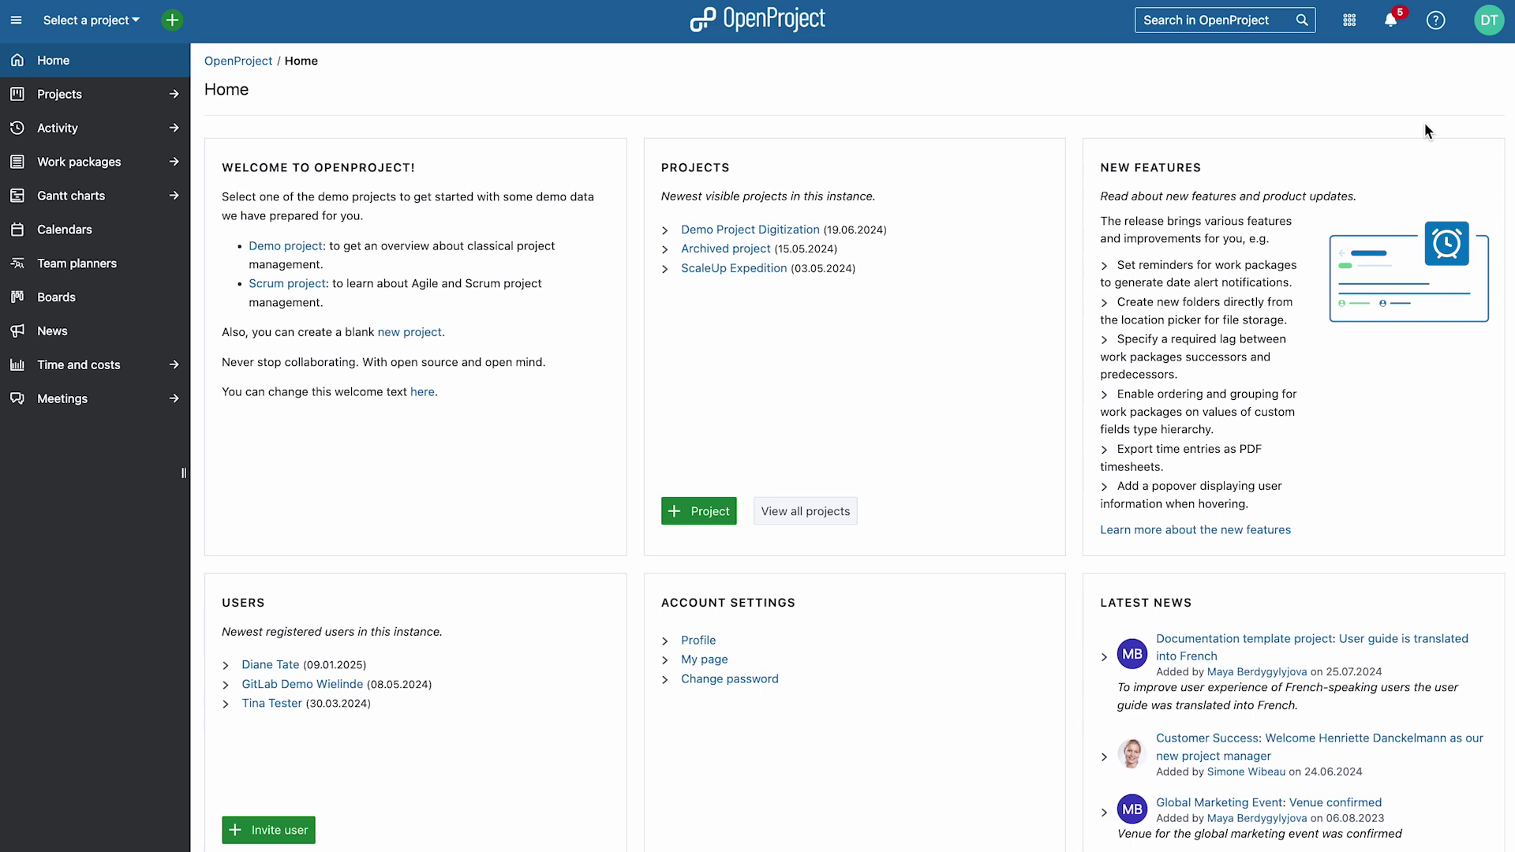
In Account settings' Notification settings, tick Shared under Participating notifications.
{"action": "left_click", "coordinate": [1492, 22]}
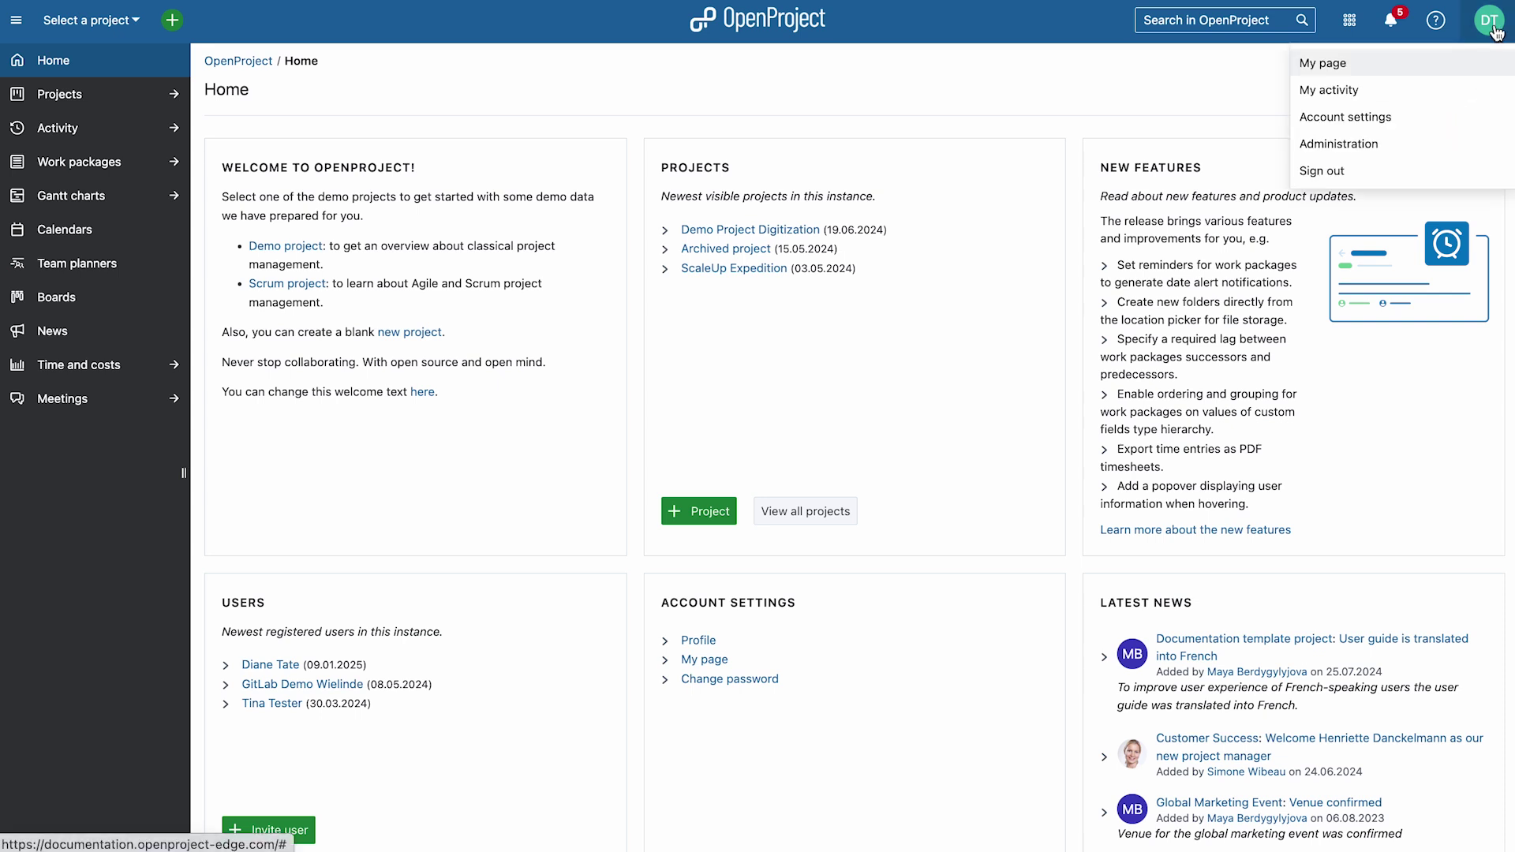
{"action": "left_click", "coordinate": [1429, 112]}
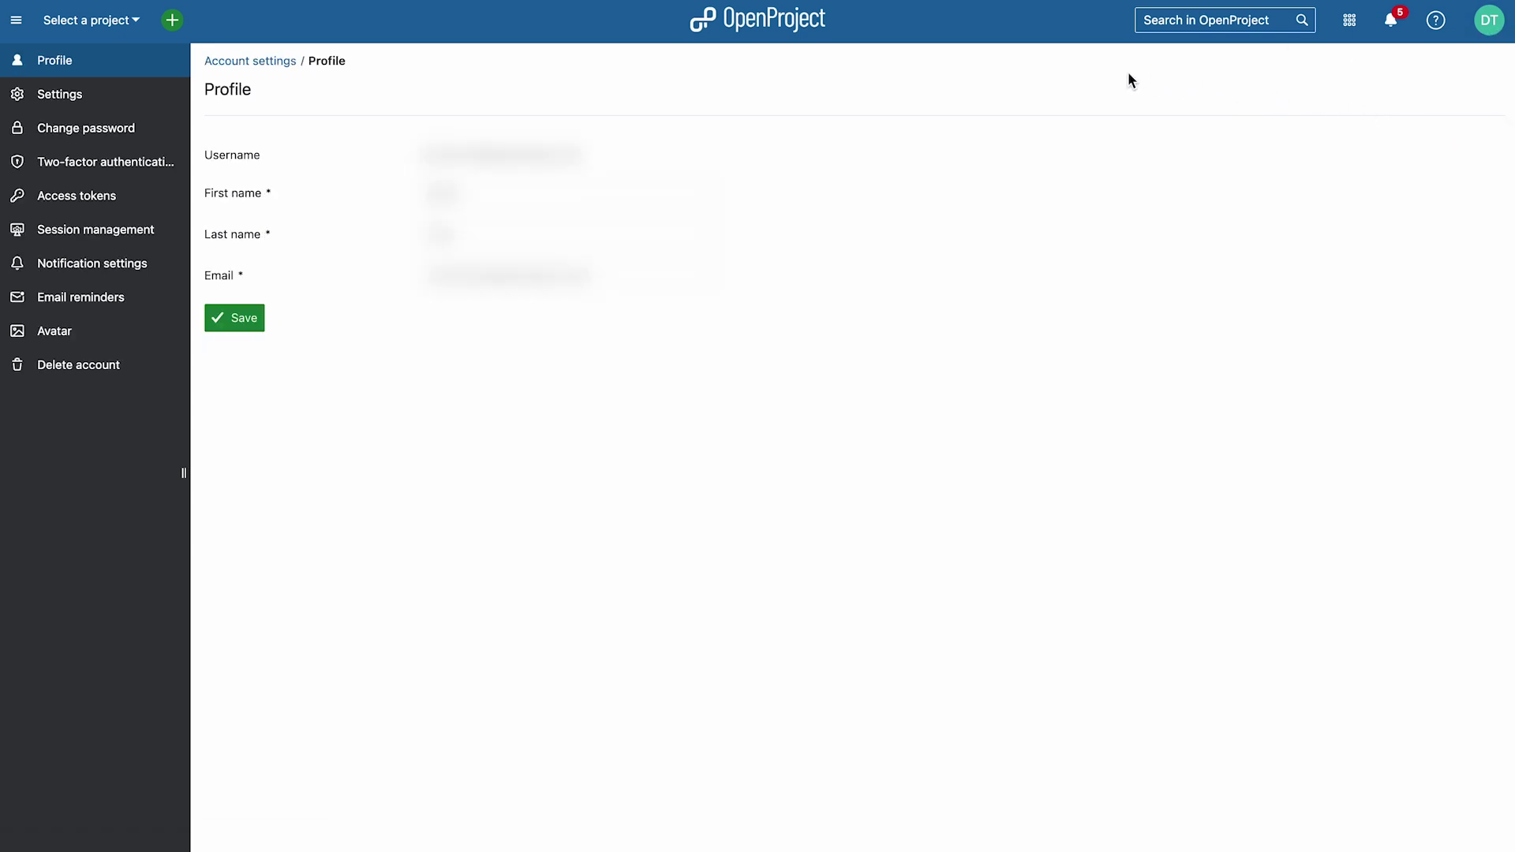
{"action": "left_click", "coordinate": [121, 267]}
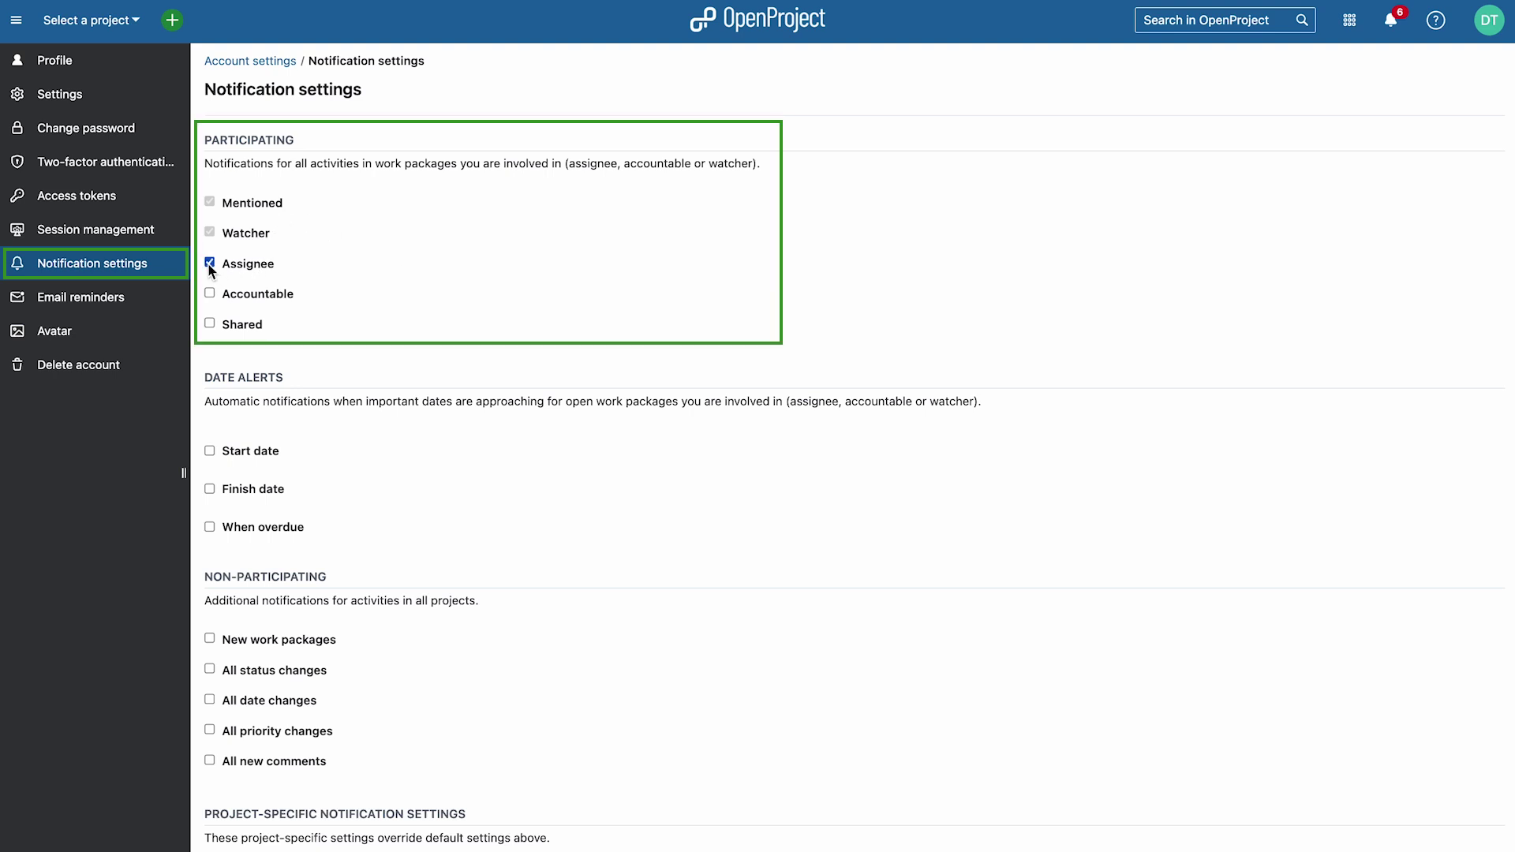
{"action": "left_click", "coordinate": [209, 325]}
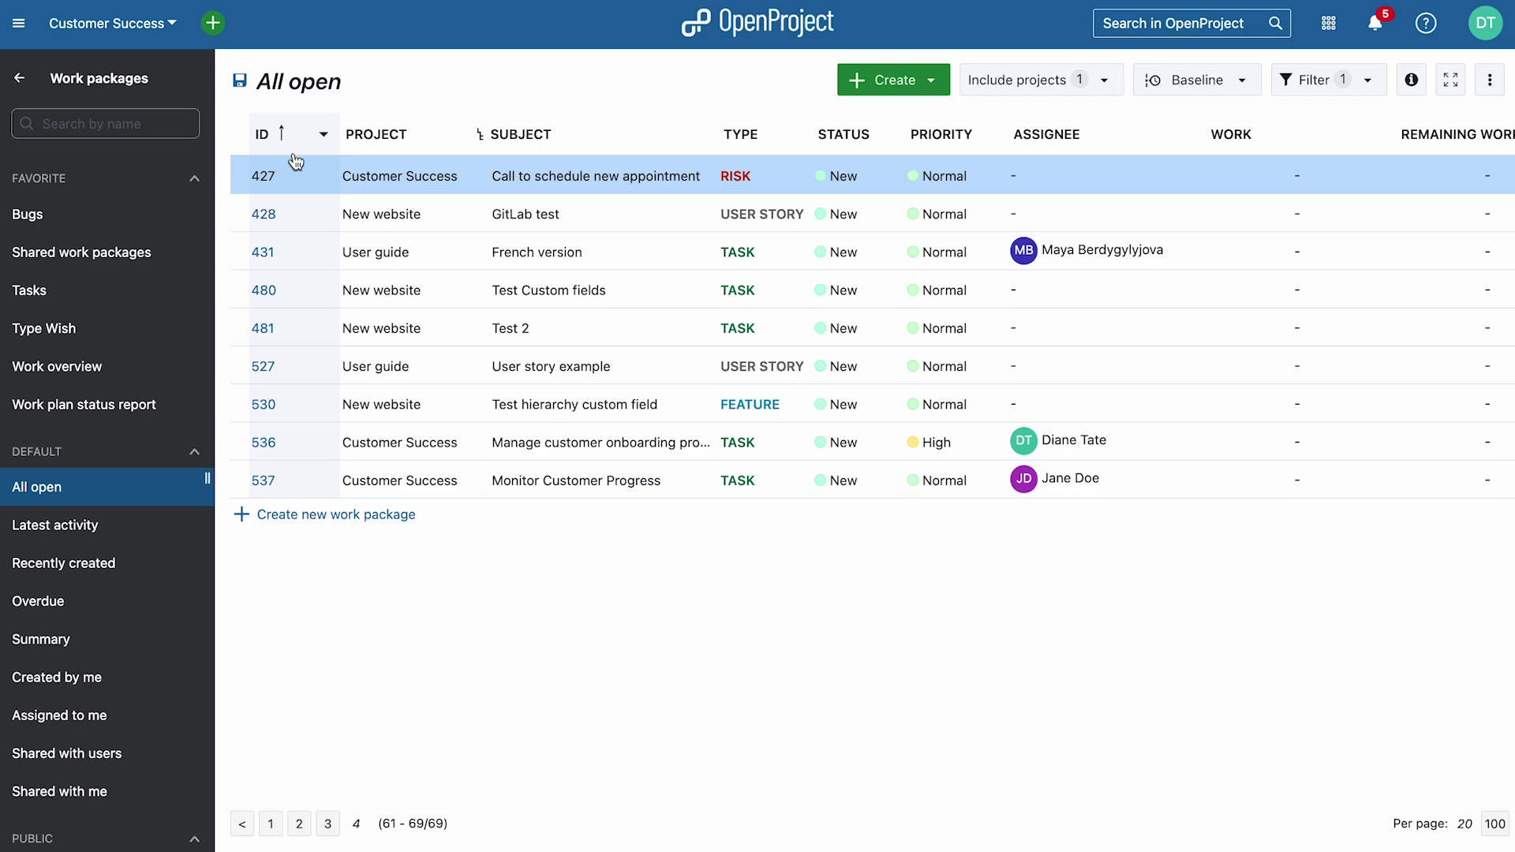
Share work package #427 'Call to schedule new appointment' with a user found by name search.
{"action": "left_click", "coordinate": [263, 176]}
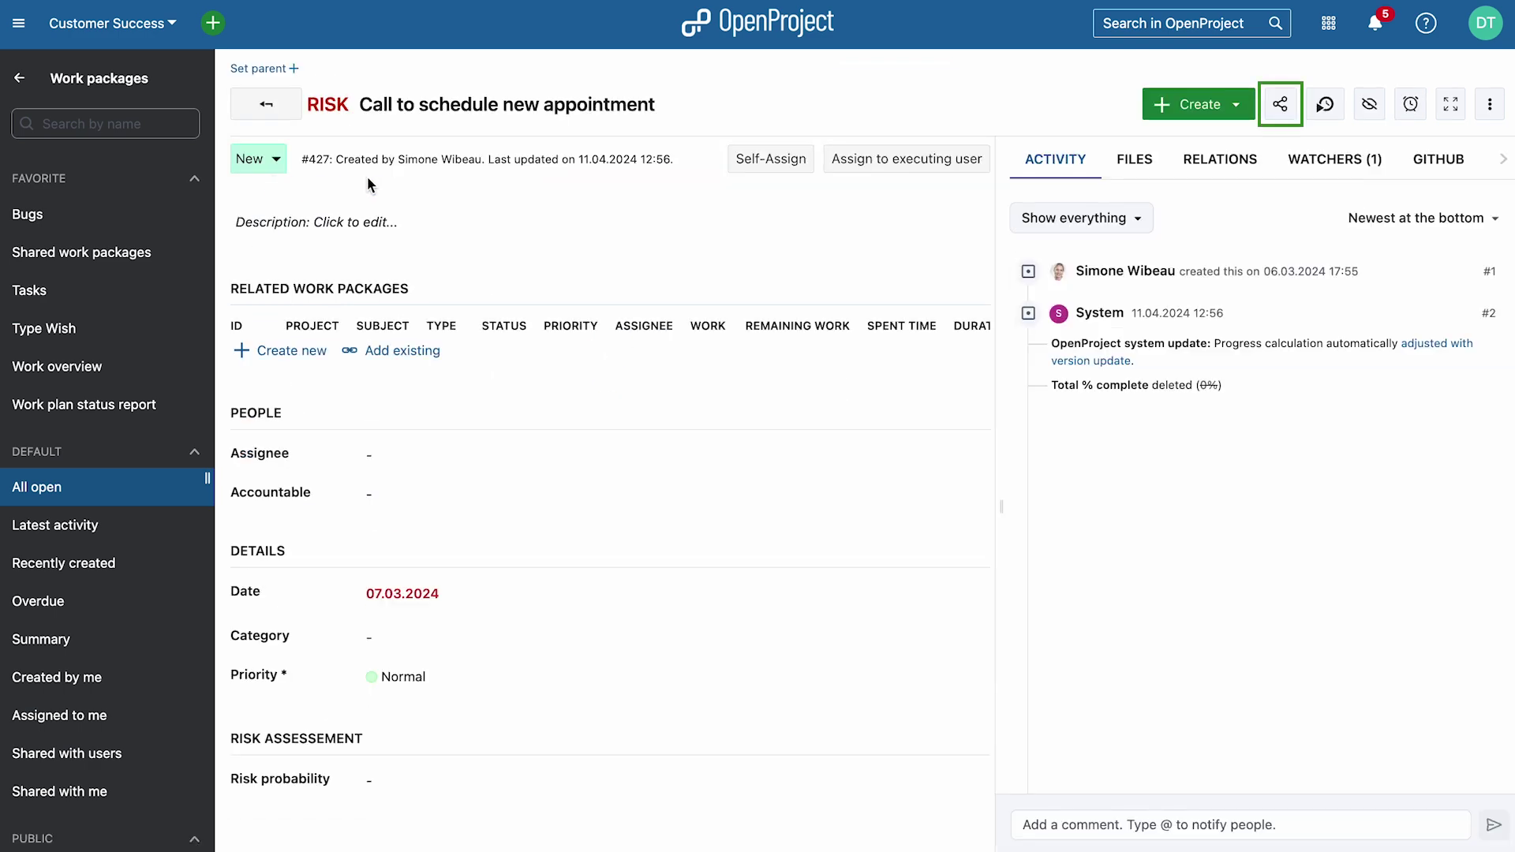
{"action": "left_click", "coordinate": [1280, 104]}
{"action": "type", "text": "Jane do"}
{"action": "left_click", "coordinate": [407, 343]}
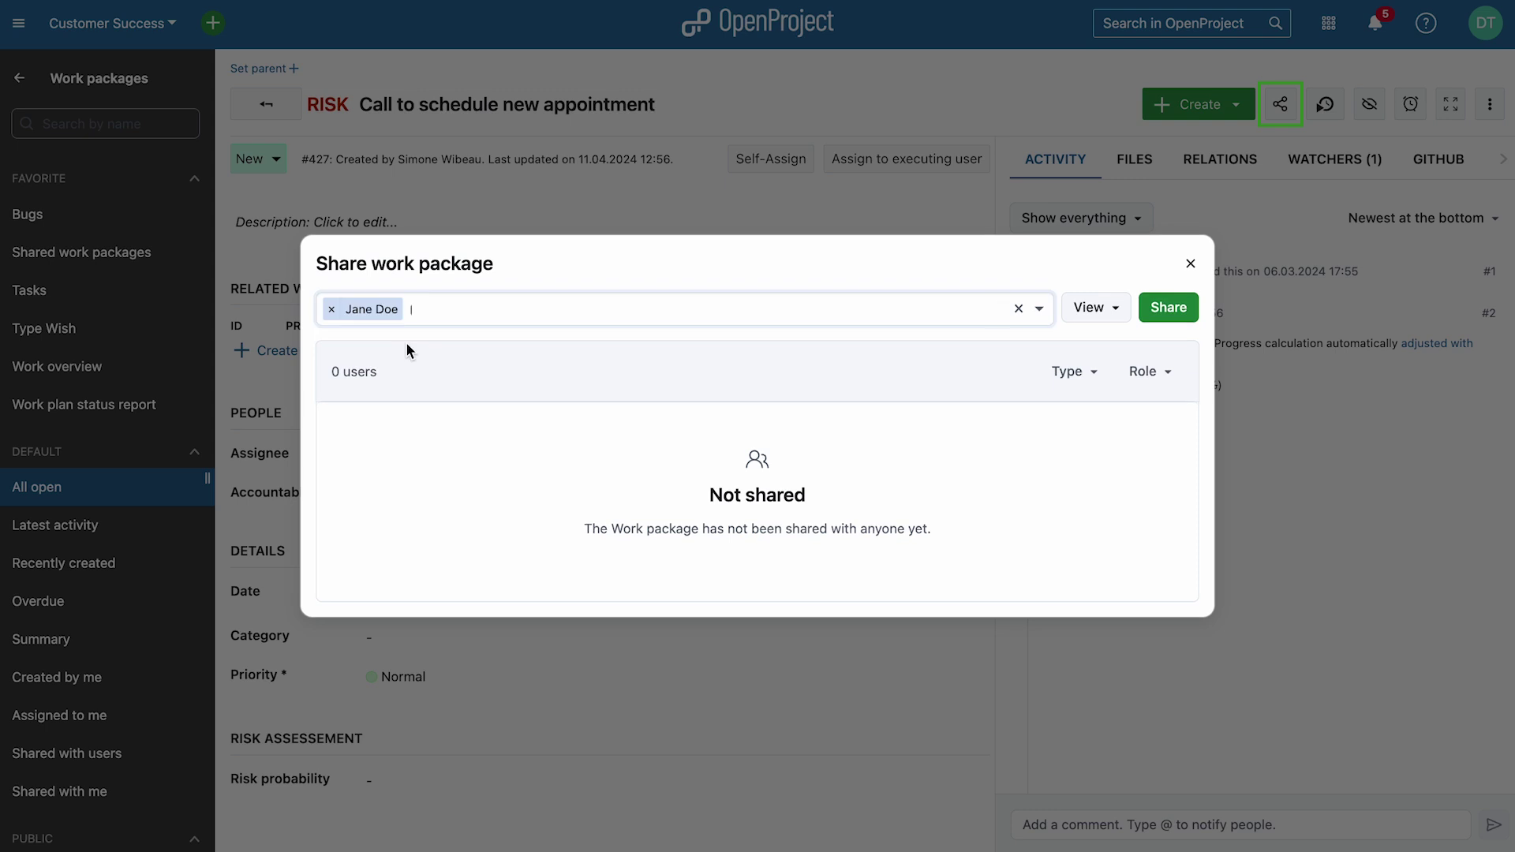
{"action": "left_click", "coordinate": [1163, 310]}
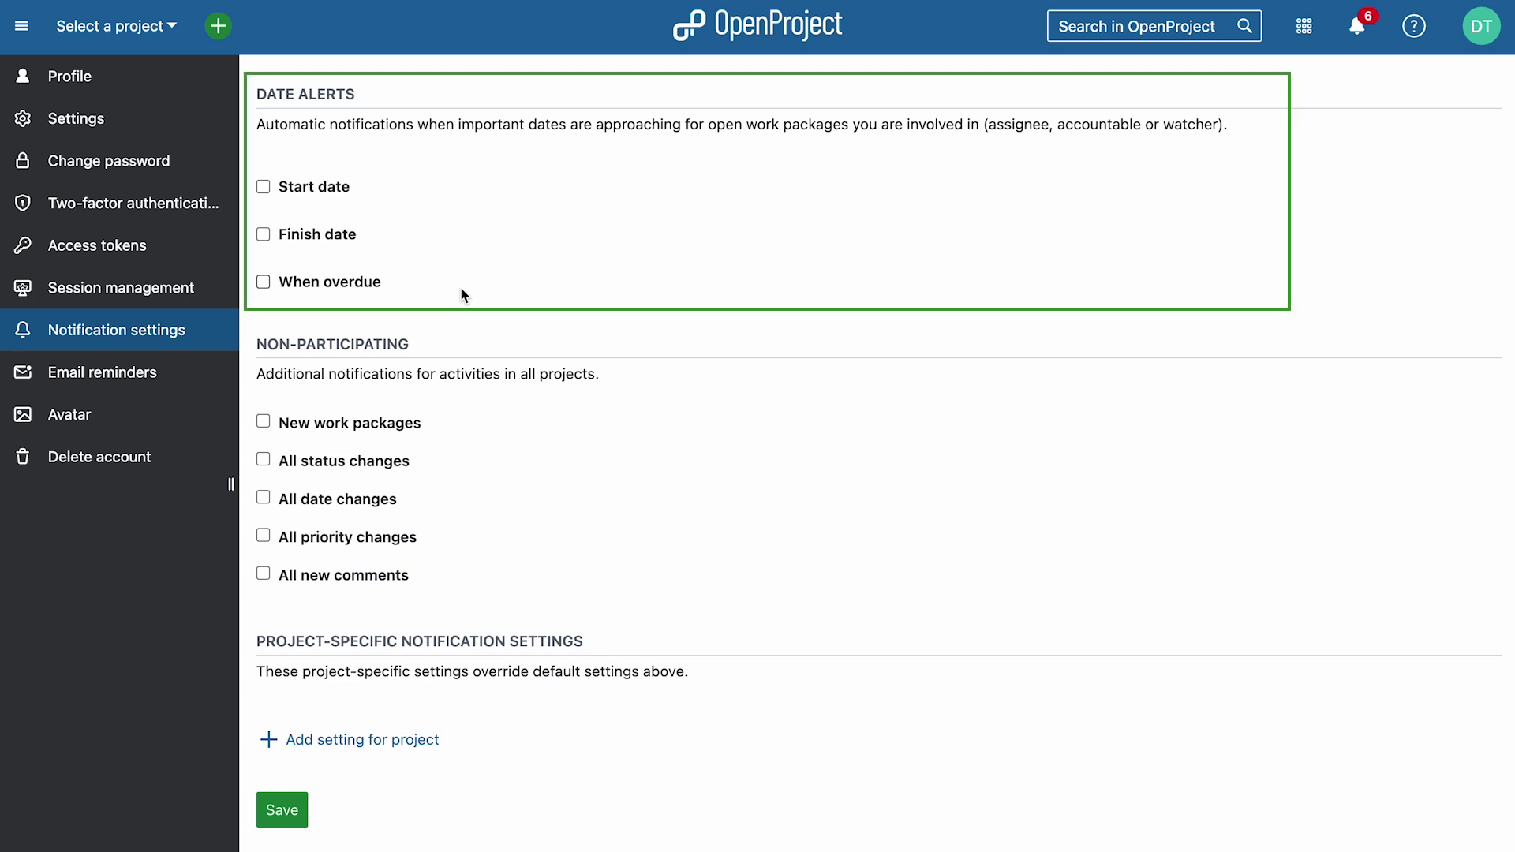
Enable start date, finish date and daily overdue alerts, plus all status change and new comment notifications.
{"action": "left_click", "coordinate": [265, 188]}
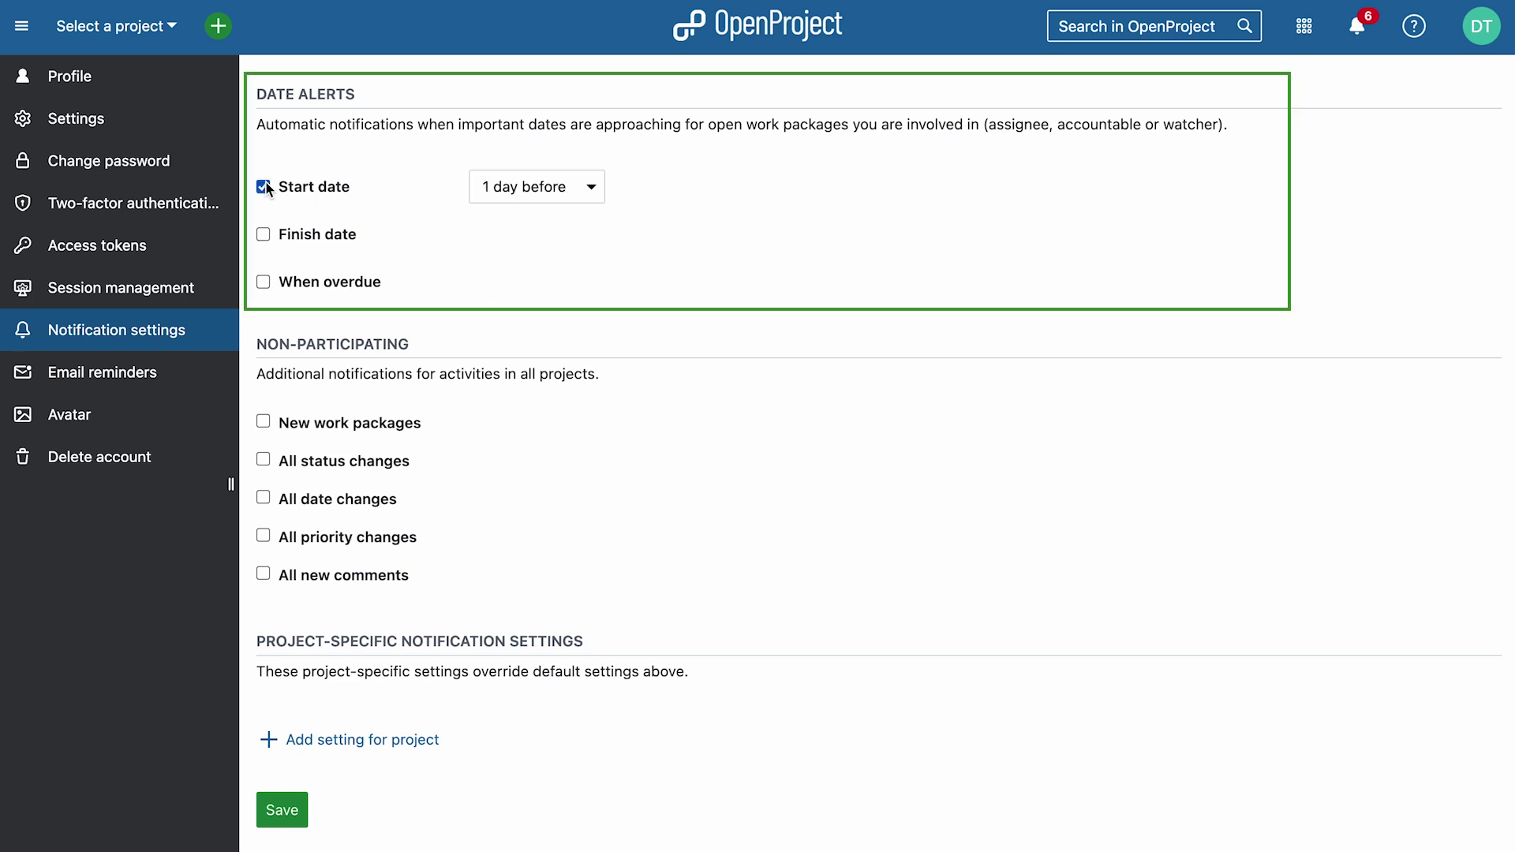
{"action": "left_click", "coordinate": [265, 234]}
{"action": "left_click", "coordinate": [264, 282]}
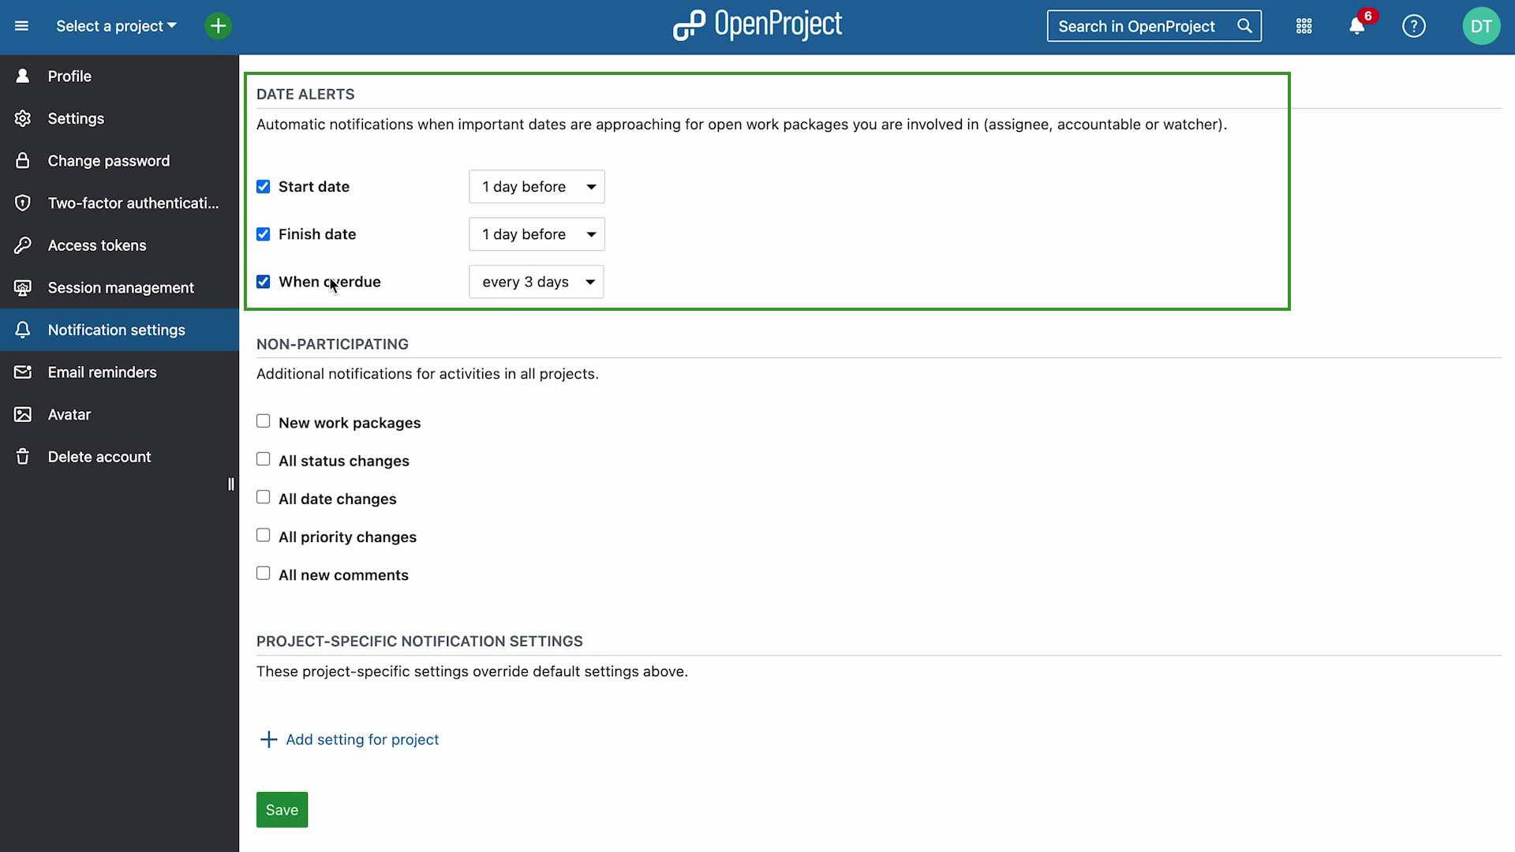
{"action": "left_click", "coordinate": [552, 287]}
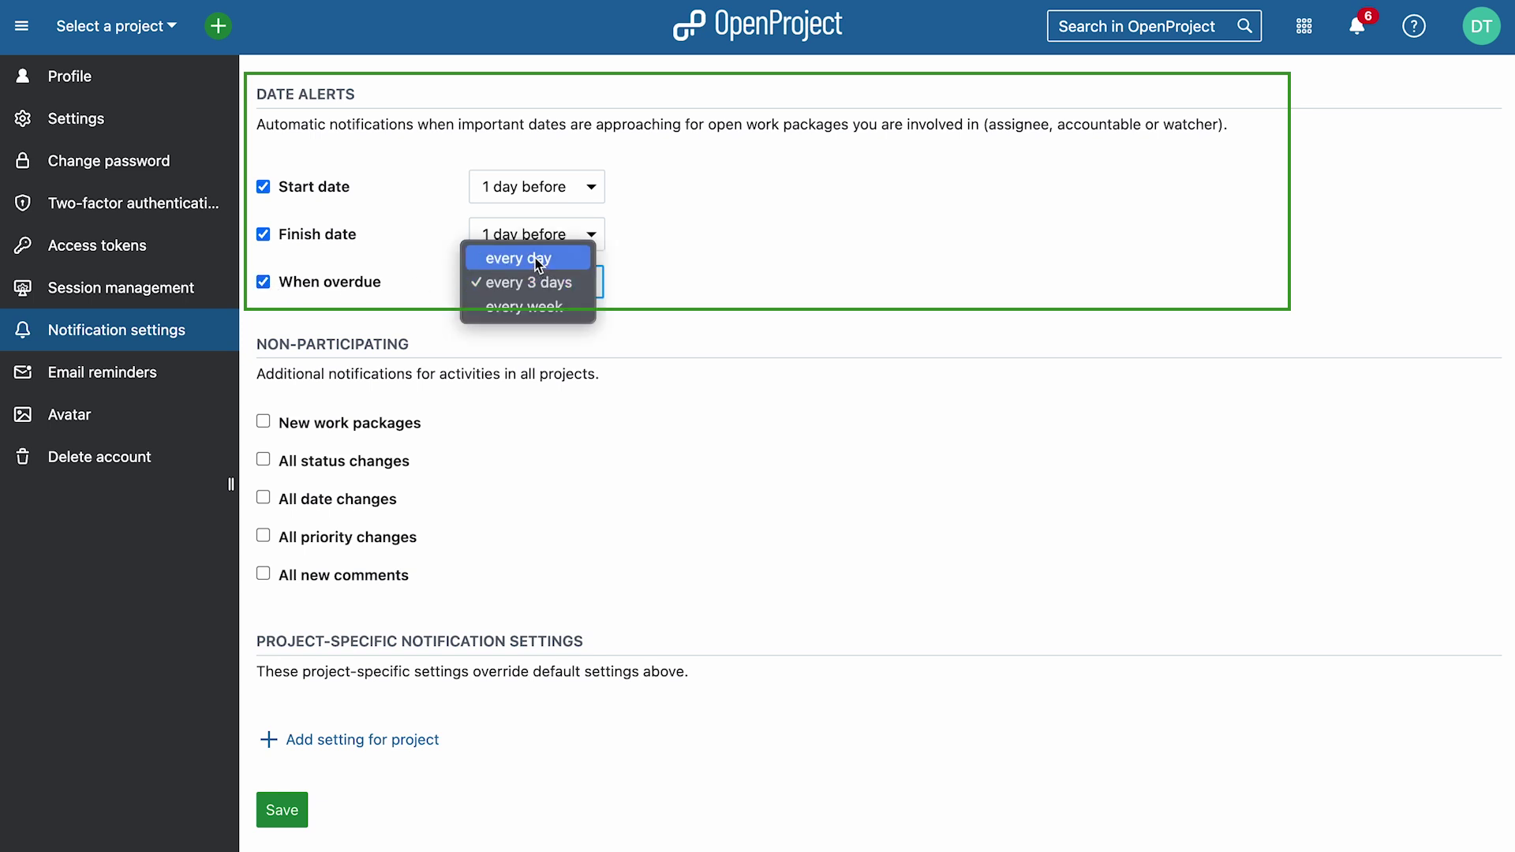
{"action": "left_click", "coordinate": [539, 259]}
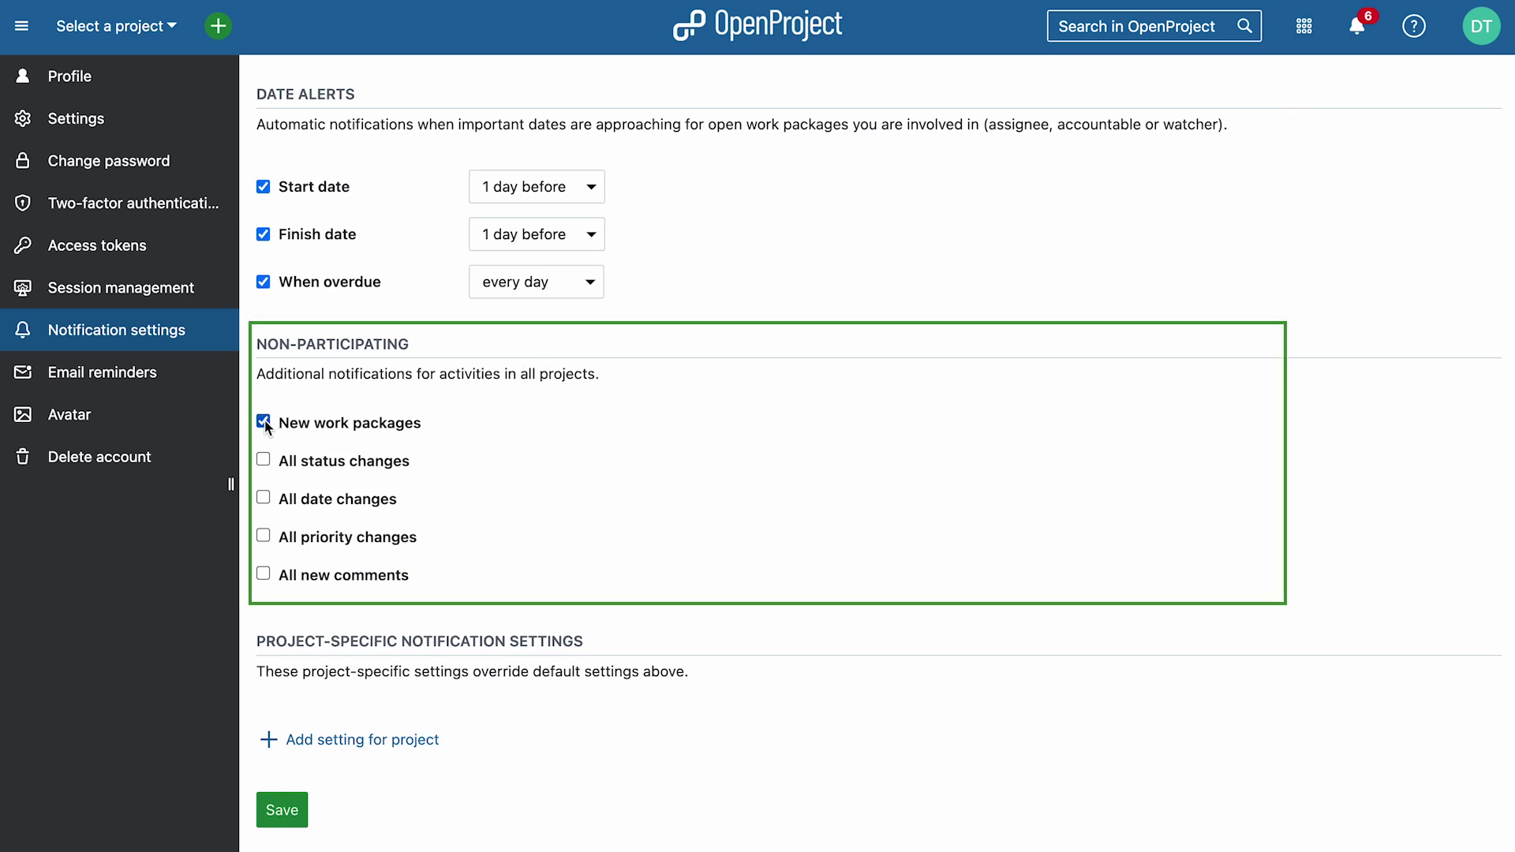
{"action": "left_click", "coordinate": [263, 462]}
{"action": "left_click", "coordinate": [264, 575]}
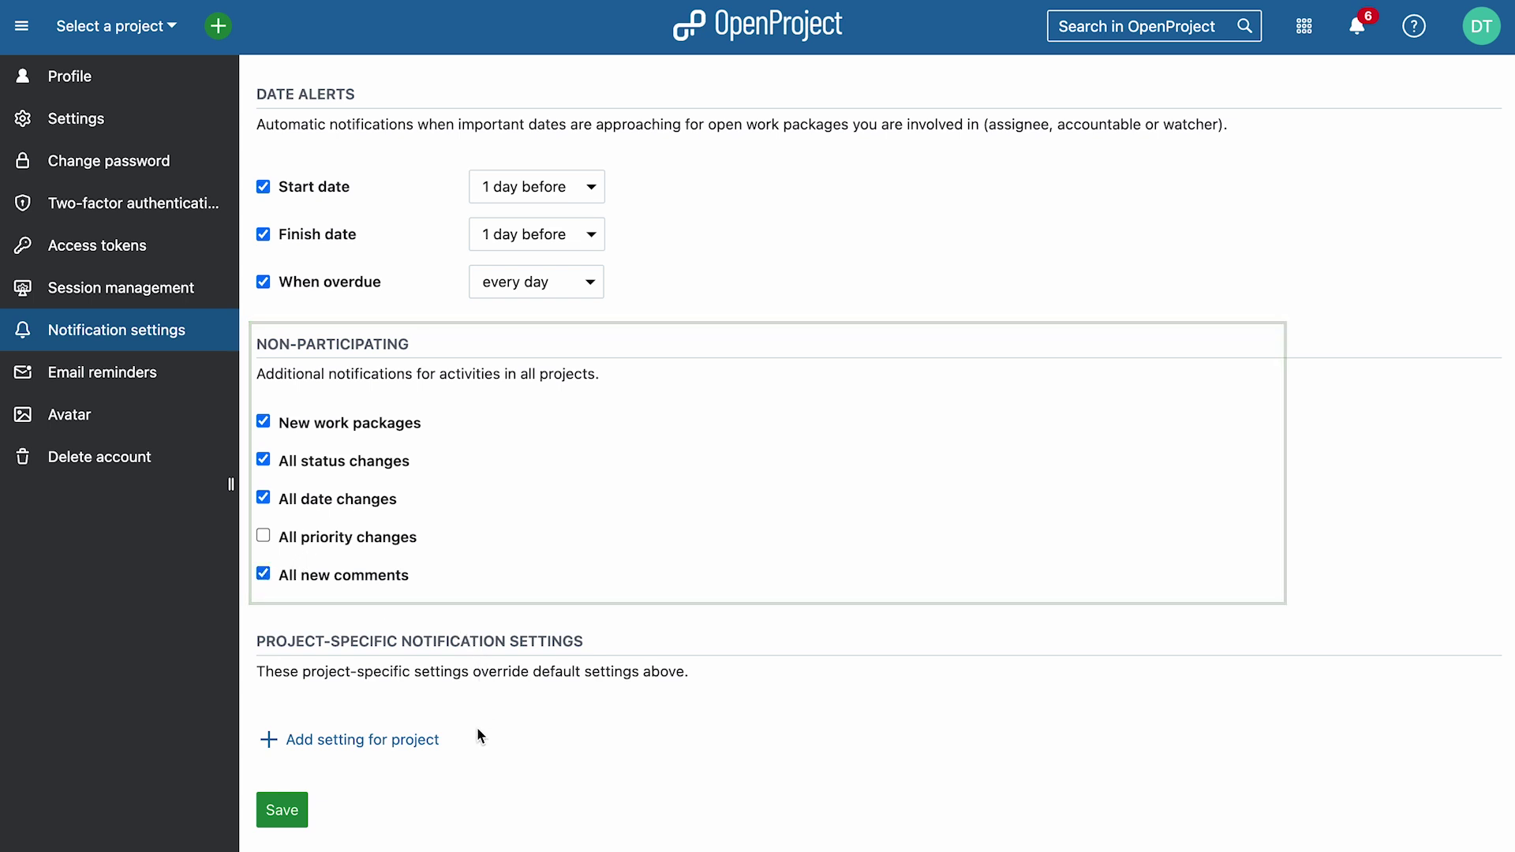
Add a project-specific notification override for the Customer Success project.
{"action": "left_click", "coordinate": [374, 742]}
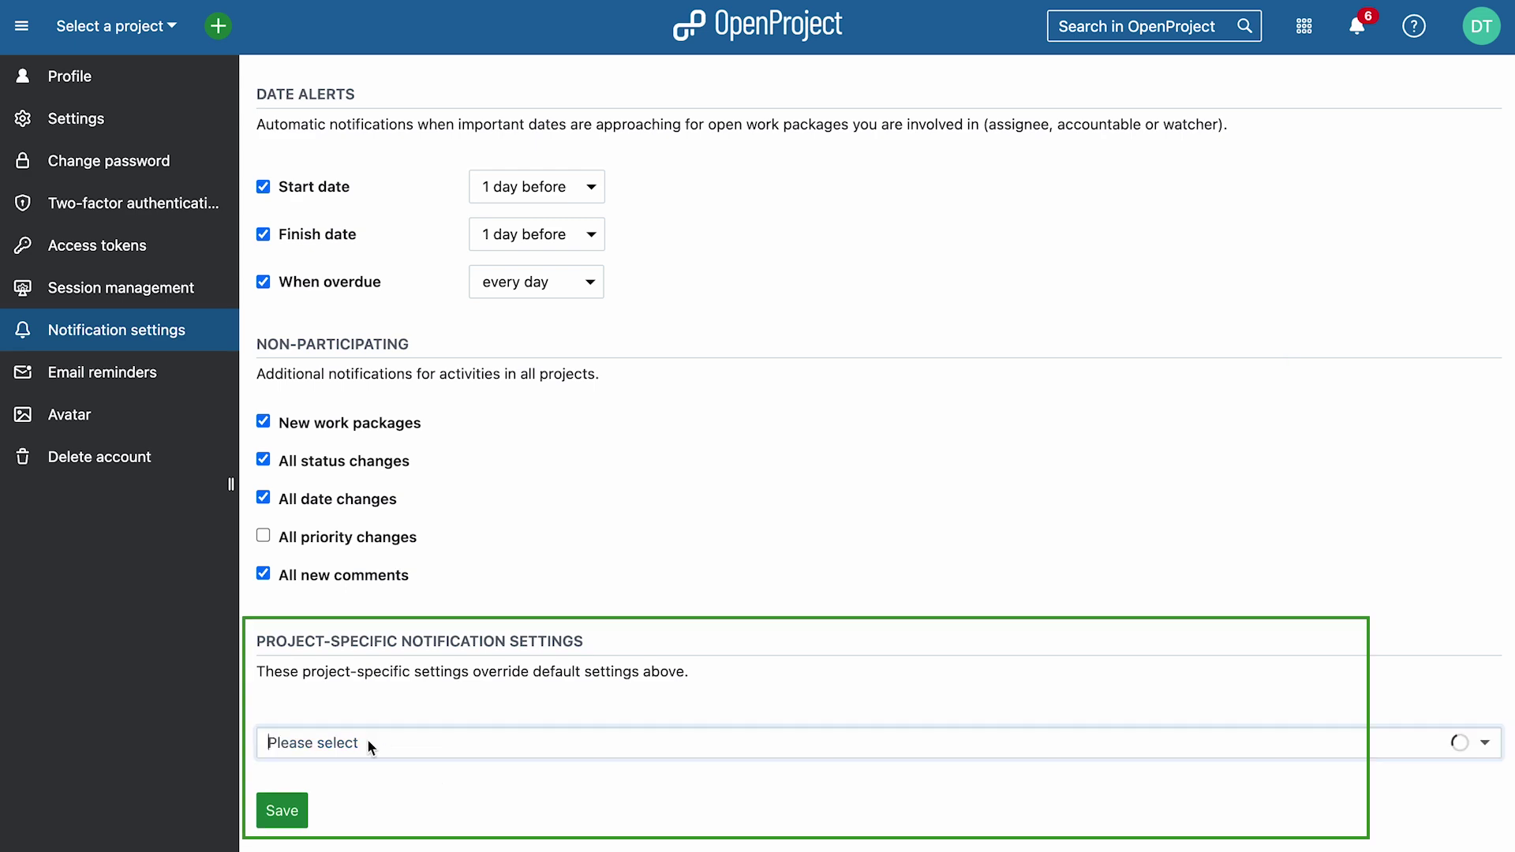
{"action": "type", "text": "cus"}
{"action": "left_click", "coordinate": [379, 706]}
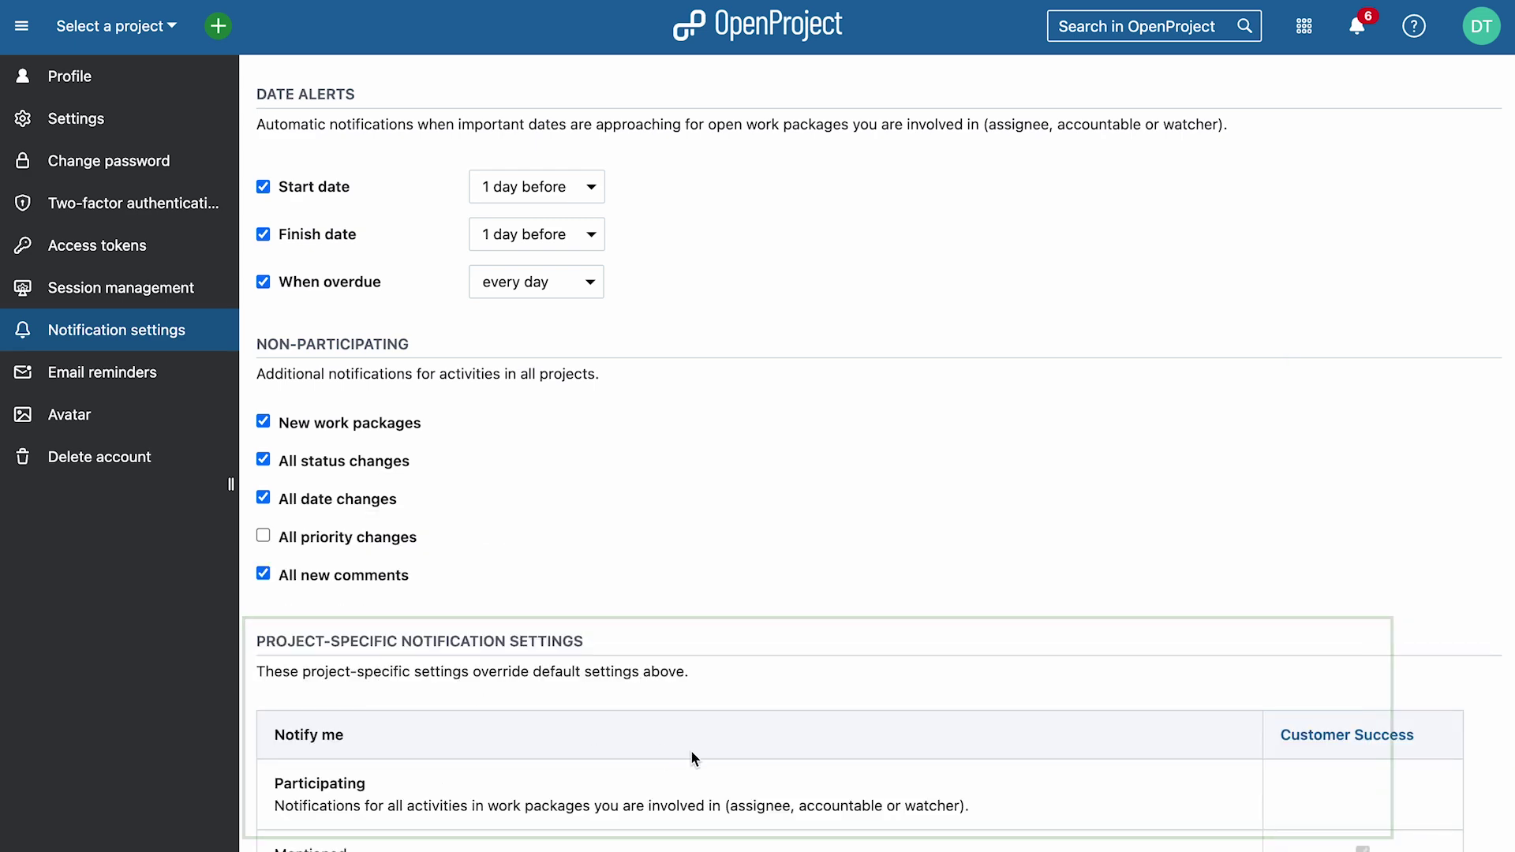
{"action": "scroll", "coordinate": [690, 750], "scroll_direction": "down", "scroll_amount": 5}
{"action": "scroll", "coordinate": [689, 749], "scroll_direction": "down", "scroll_amount": 1}
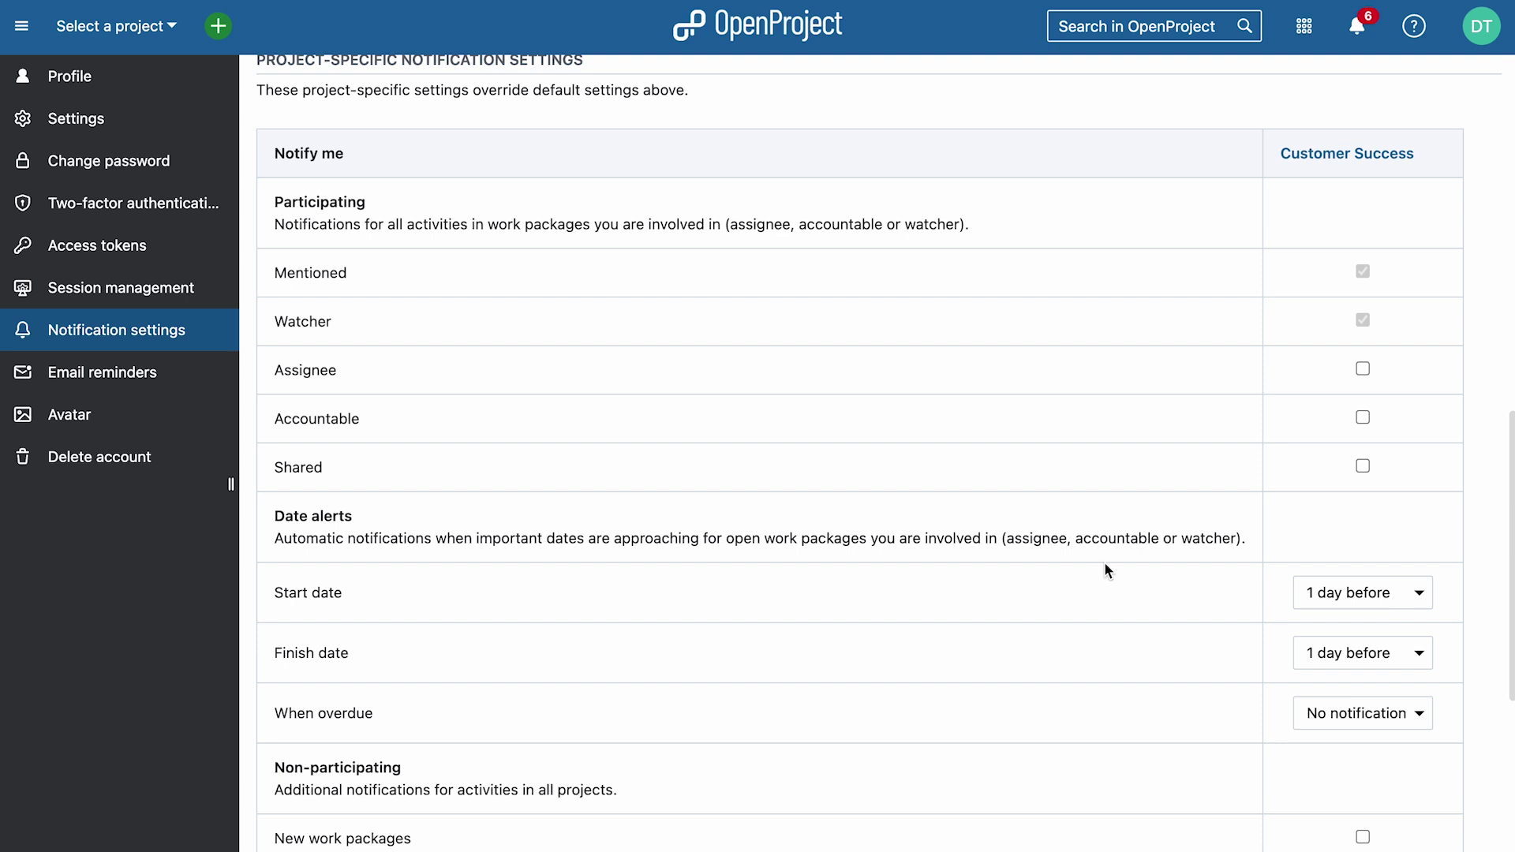
Enable Accountable and Shared alerts and overdue reminders every 3 days for Customer Success.
{"action": "left_click", "coordinate": [1363, 418]}
{"action": "left_click", "coordinate": [1363, 466]}
{"action": "scroll", "coordinate": [1243, 552], "scroll_direction": "down", "scroll_amount": 3}
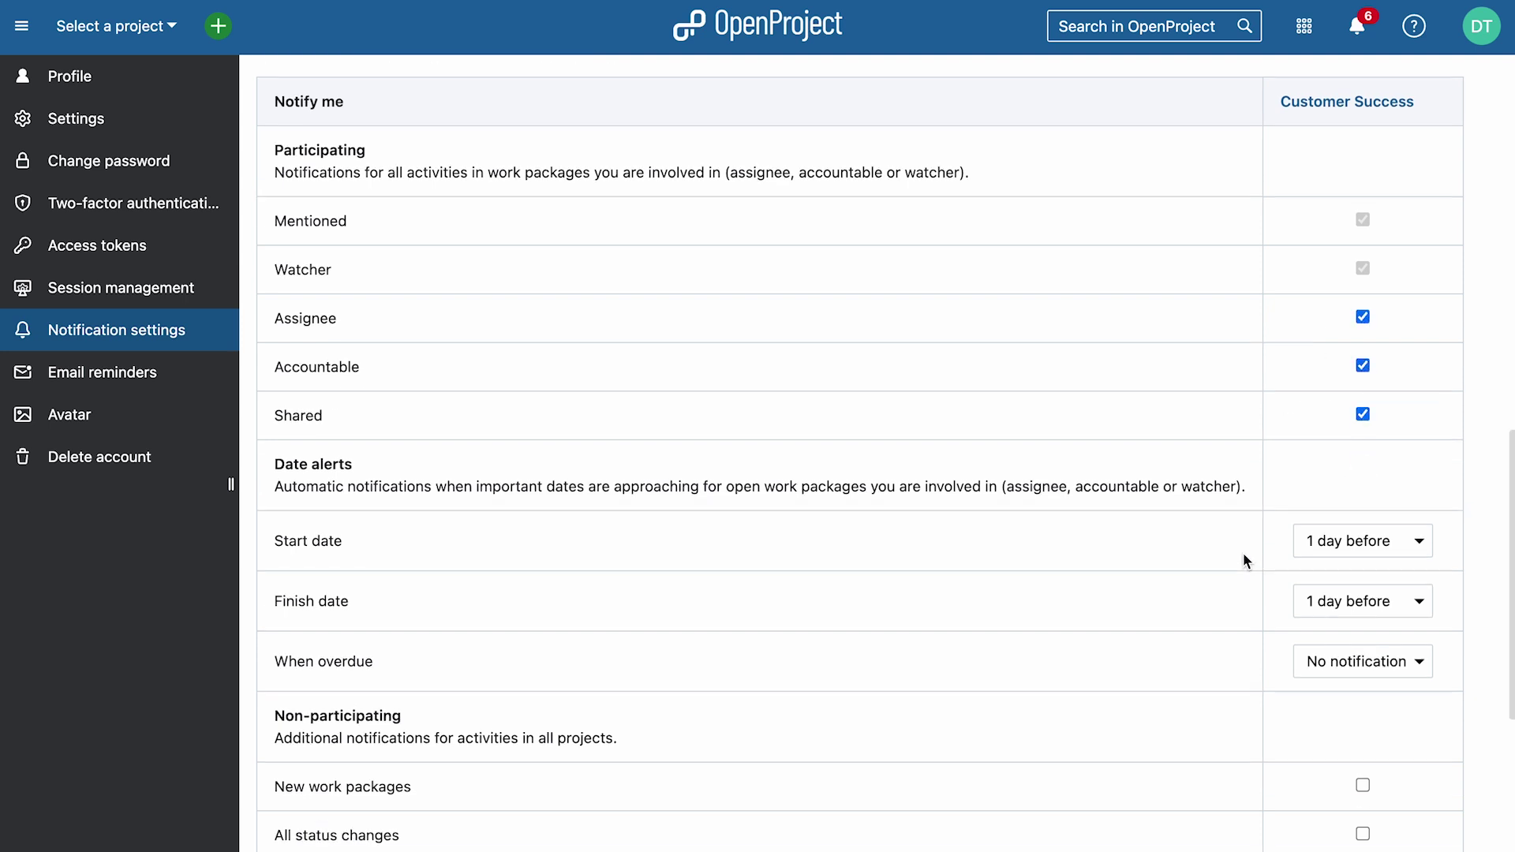
{"action": "left_click", "coordinate": [1401, 473]}
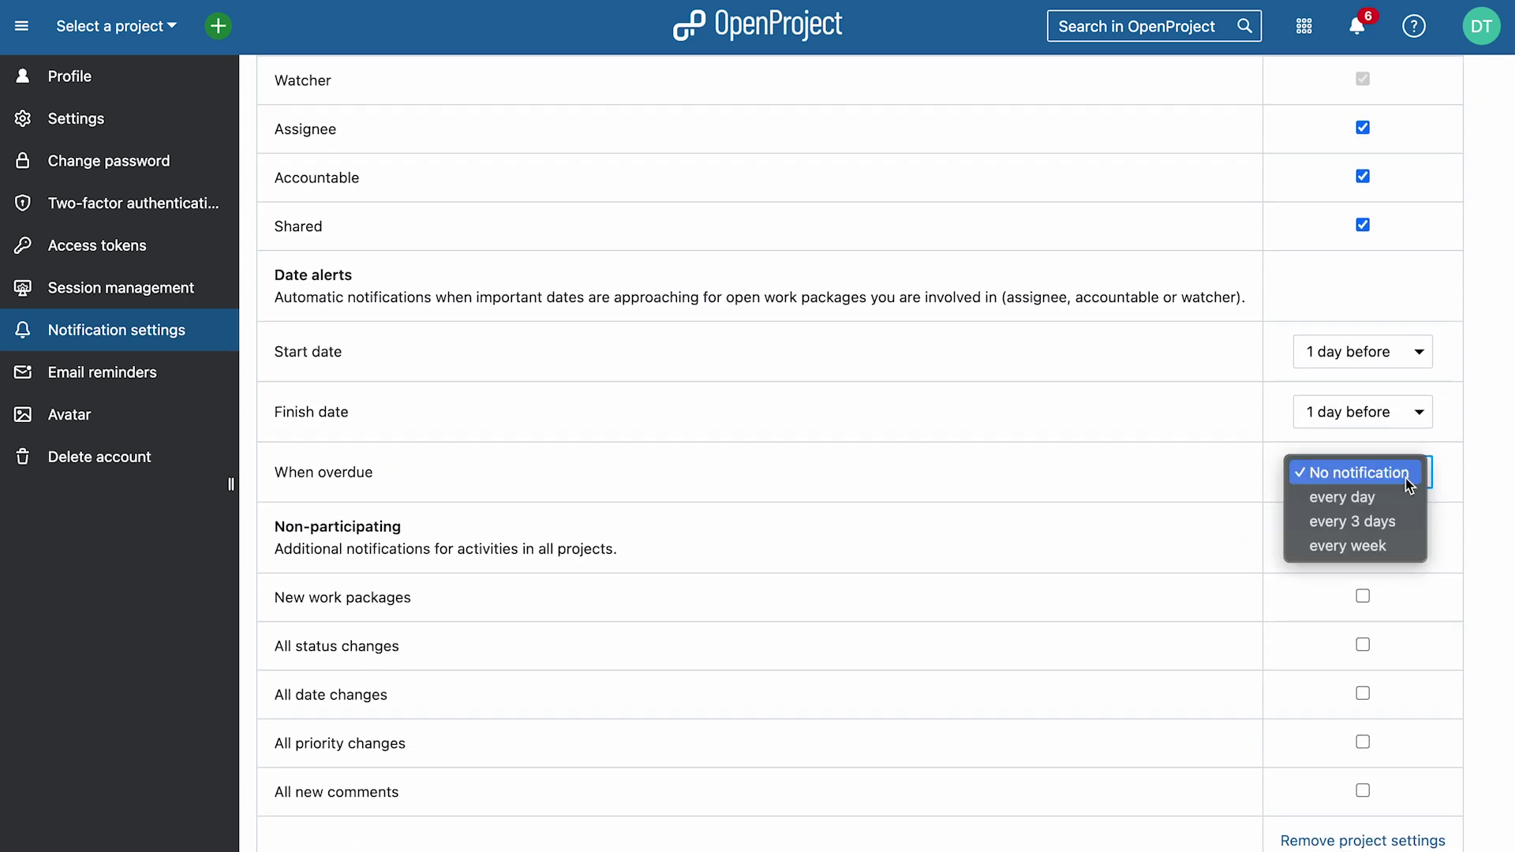
{"action": "left_click", "coordinate": [1417, 529]}
Turn on all date change notifications for the project and save the override.
{"action": "scroll", "coordinate": [1276, 549], "scroll_direction": "down", "scroll_amount": 2}
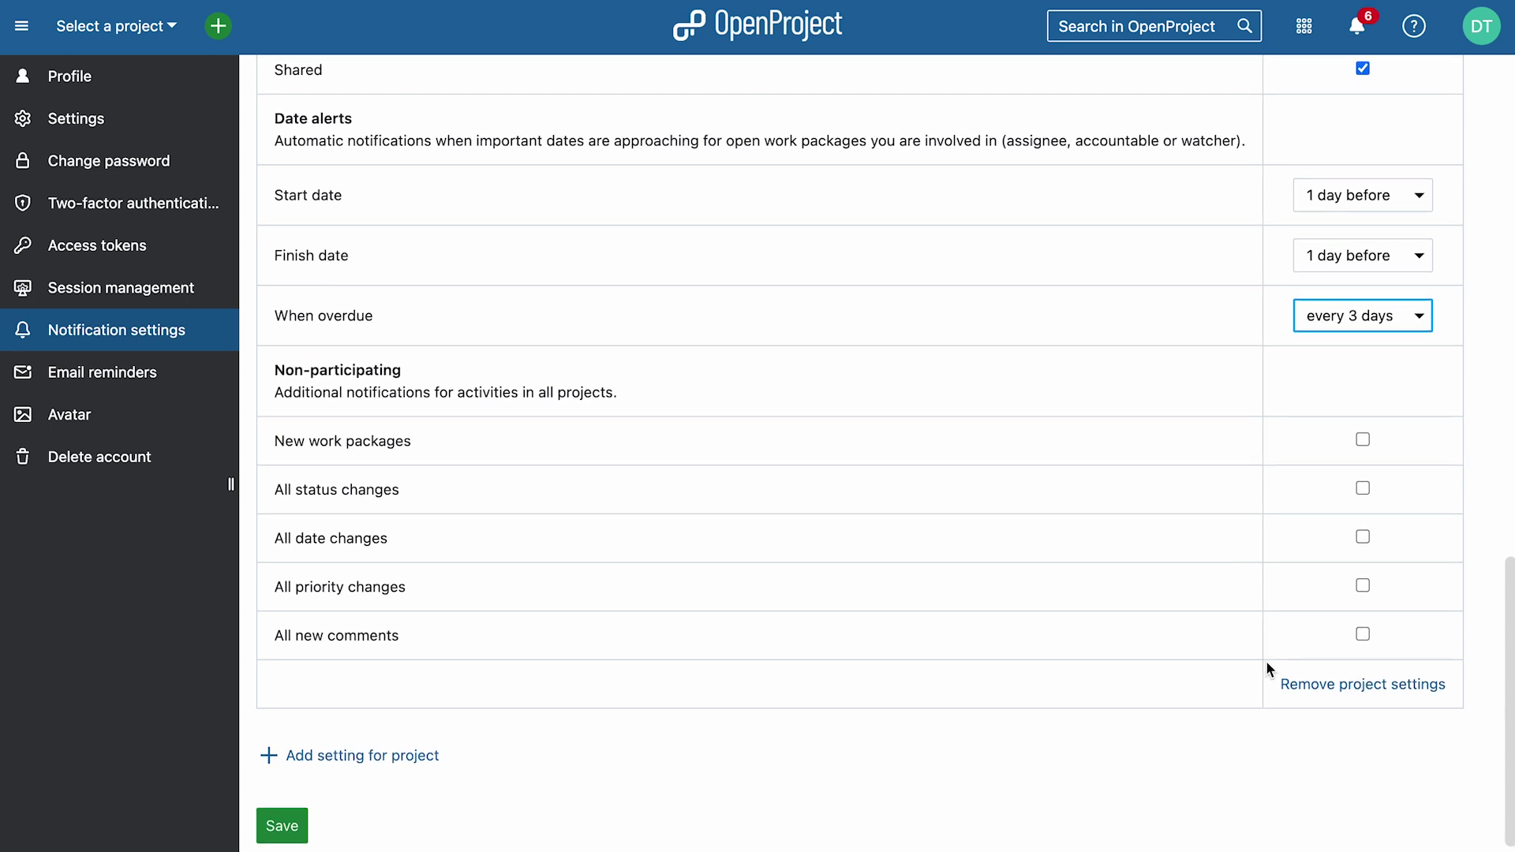
{"action": "left_click", "coordinate": [1363, 537]}
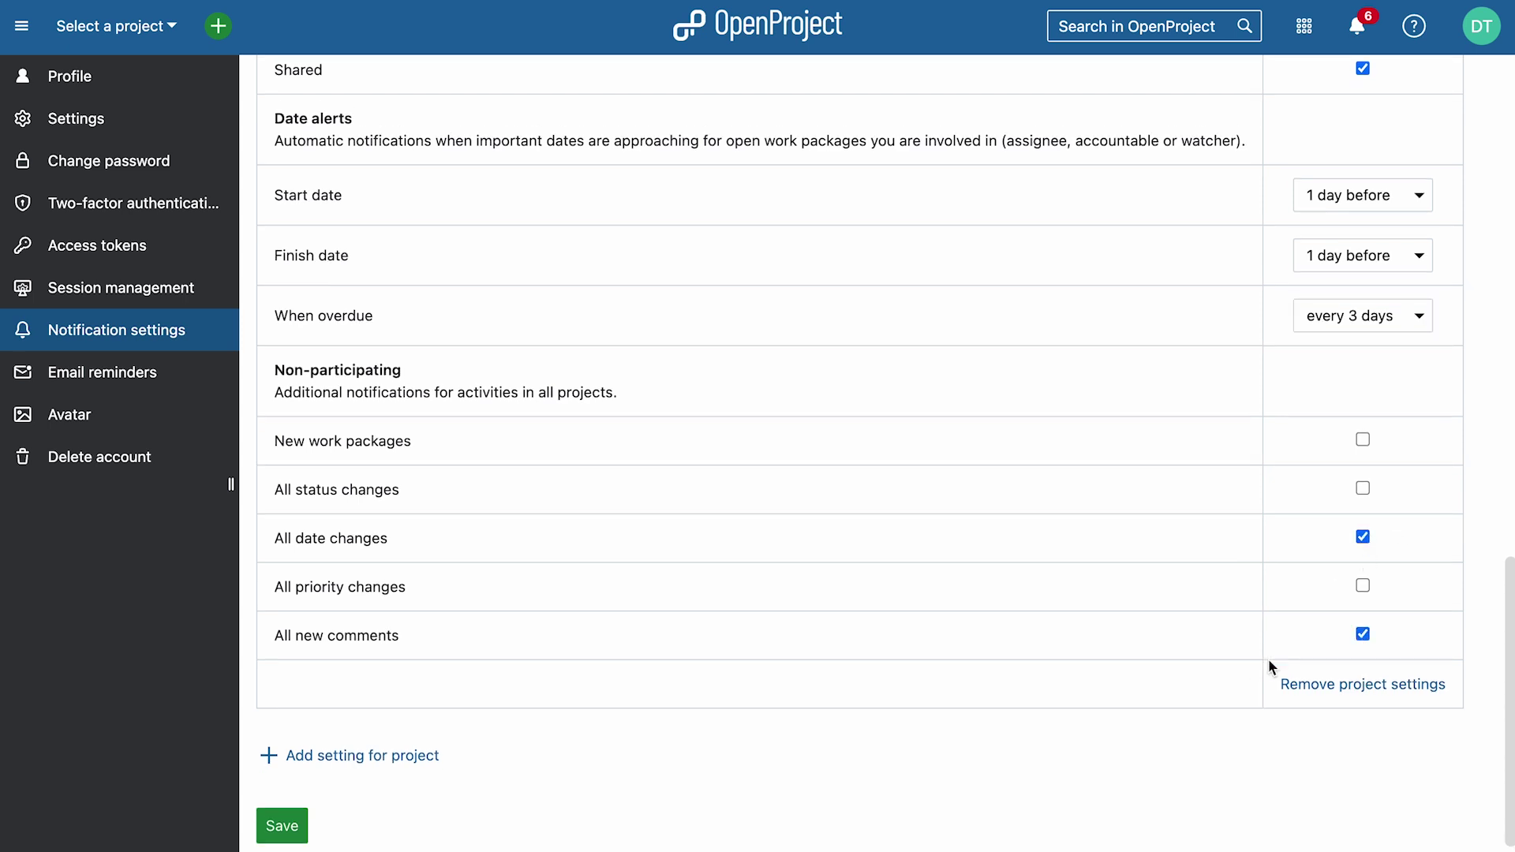
{"action": "scroll", "coordinate": [1267, 660], "scroll_direction": "down", "scroll_amount": 1}
{"action": "left_click", "coordinate": [287, 811]}
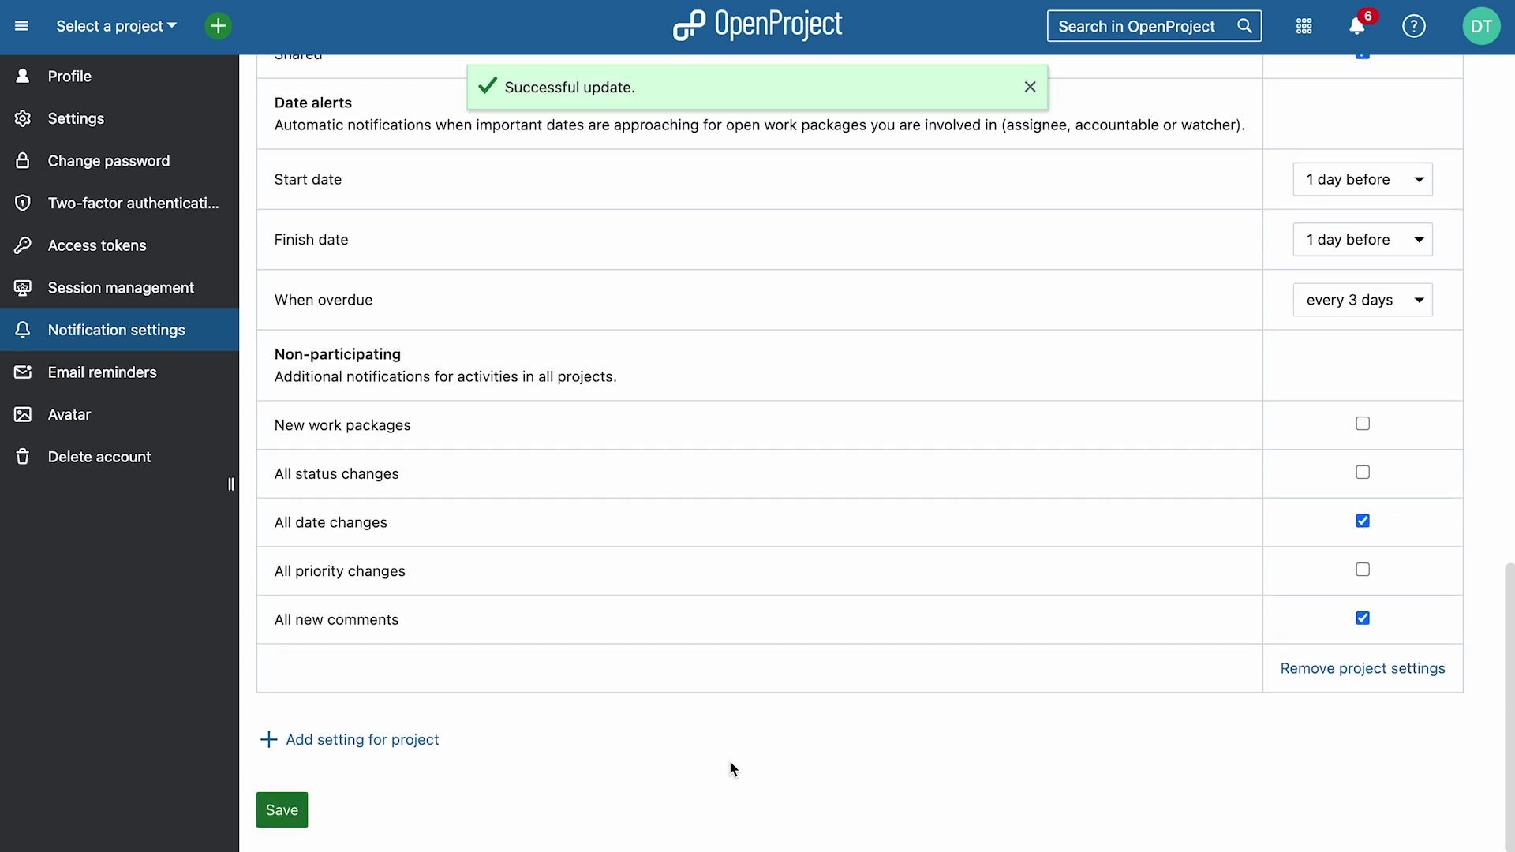
{"action": "scroll", "coordinate": [1164, 718], "scroll_direction": "up", "scroll_amount": 5}
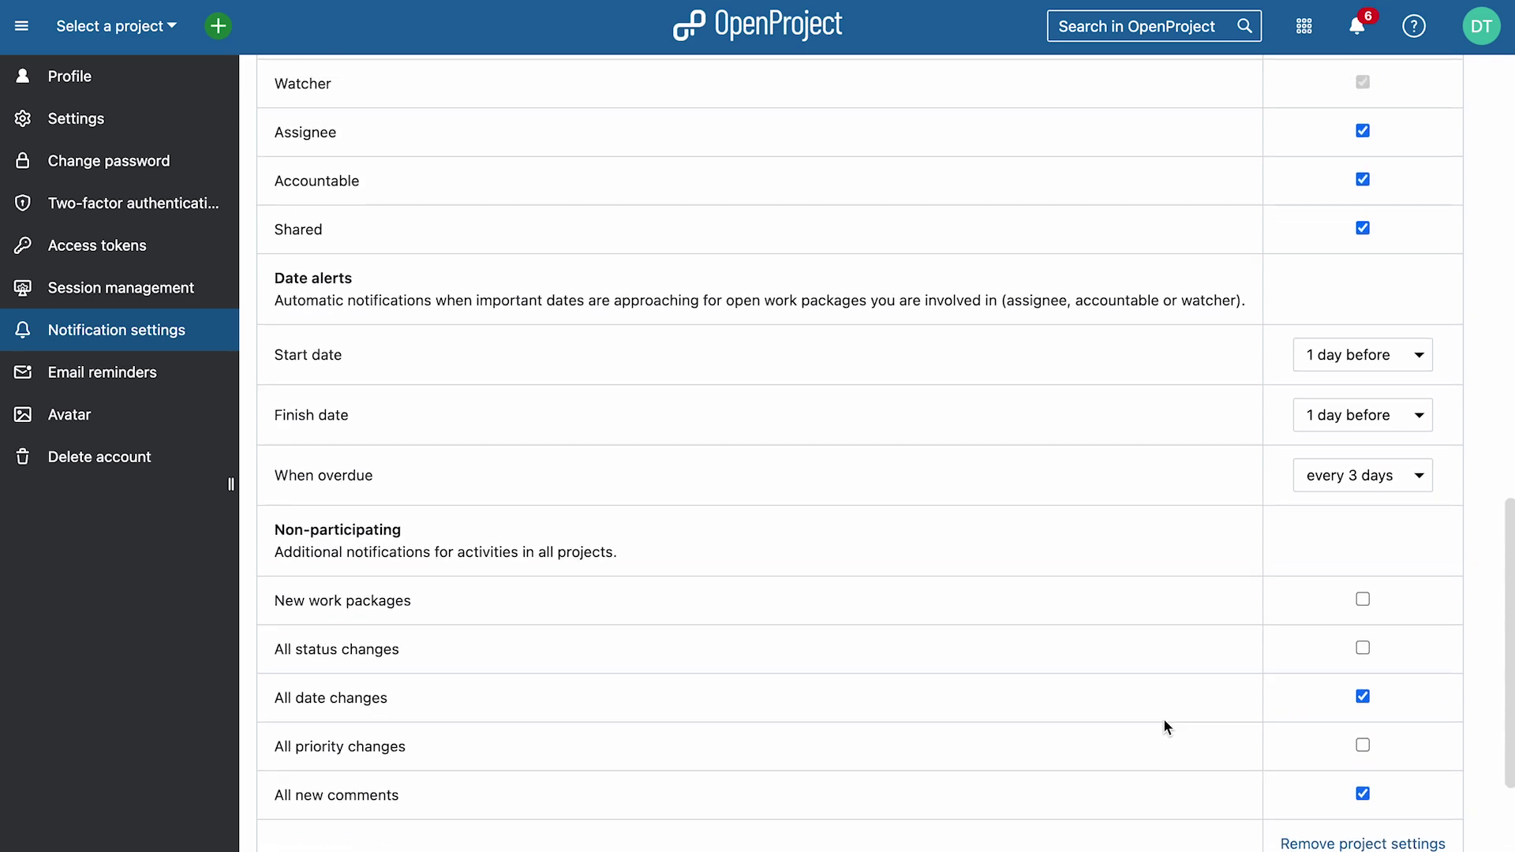
{"action": "scroll", "coordinate": [1160, 740], "scroll_direction": "up", "scroll_amount": 1}
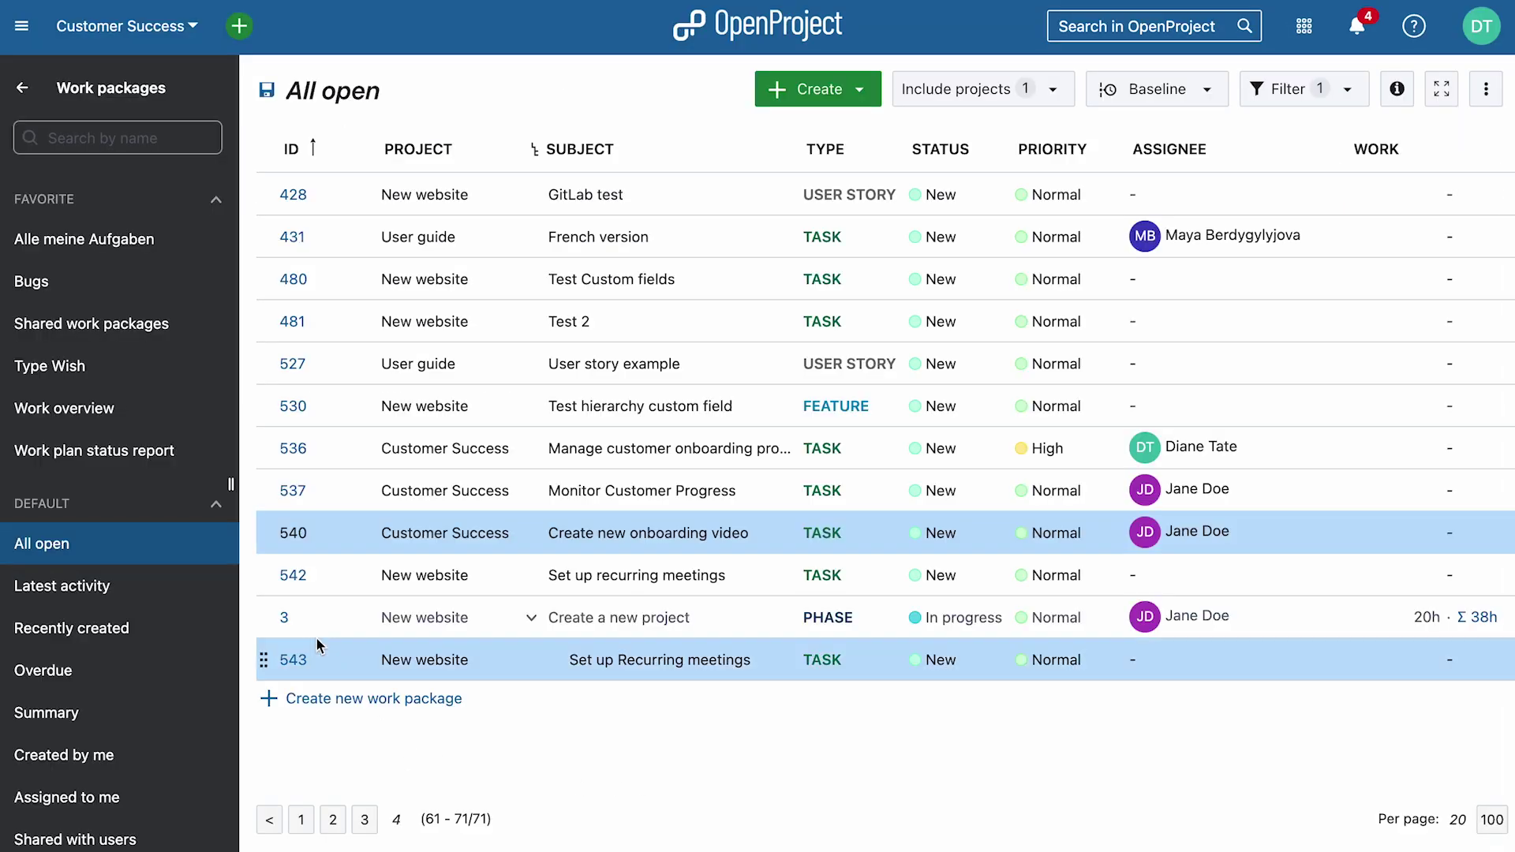
Set a reminder on task #540 'Create new onboarding video' for 03.03.2025 at 10:30.
{"action": "left_click", "coordinate": [294, 533]}
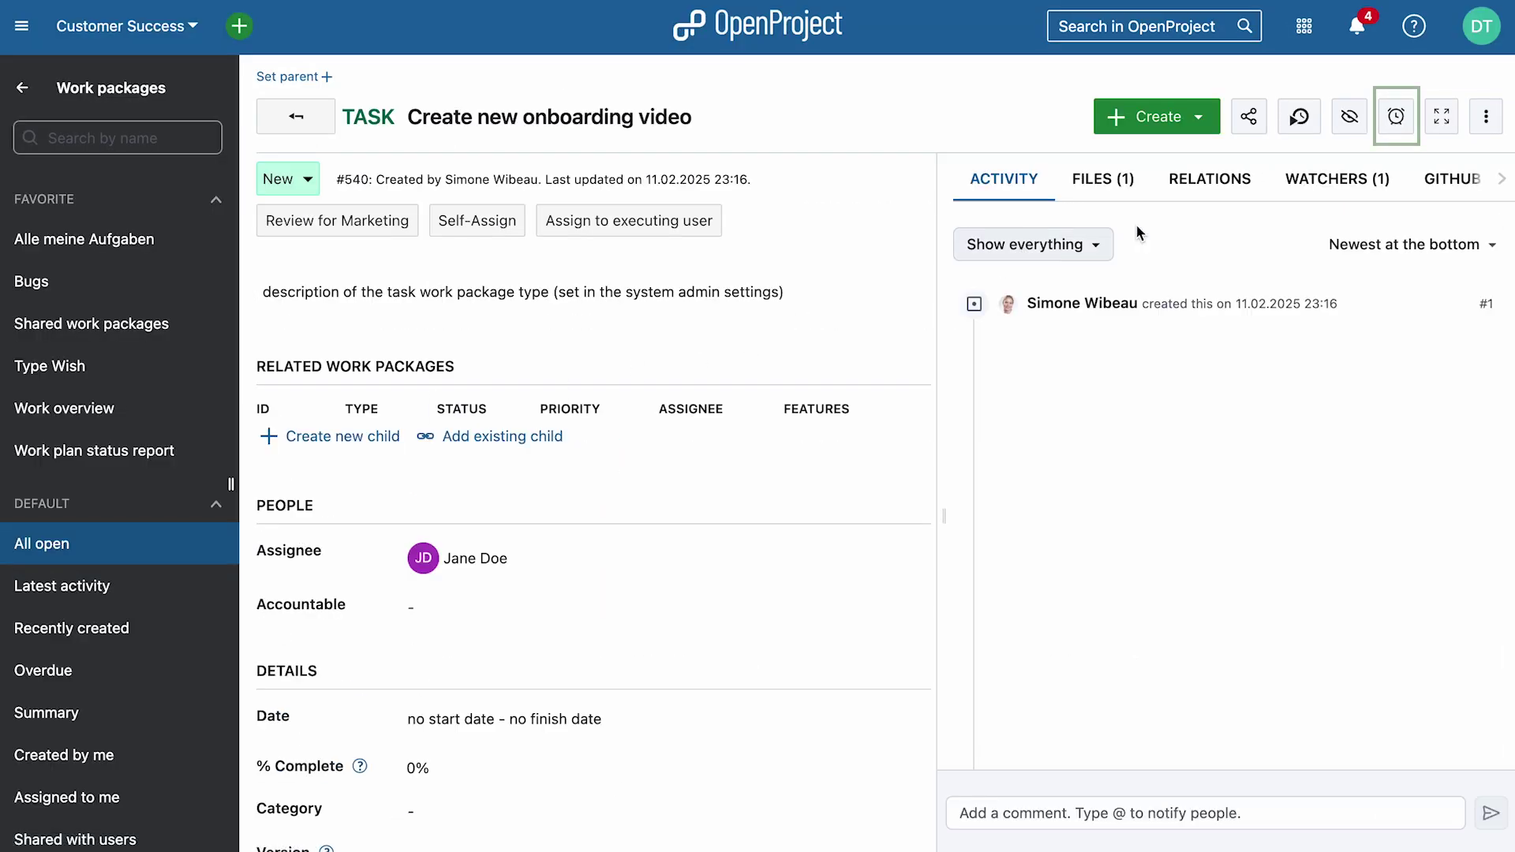
{"action": "left_click", "coordinate": [1395, 117]}
{"action": "left_click", "coordinate": [1060, 366]}
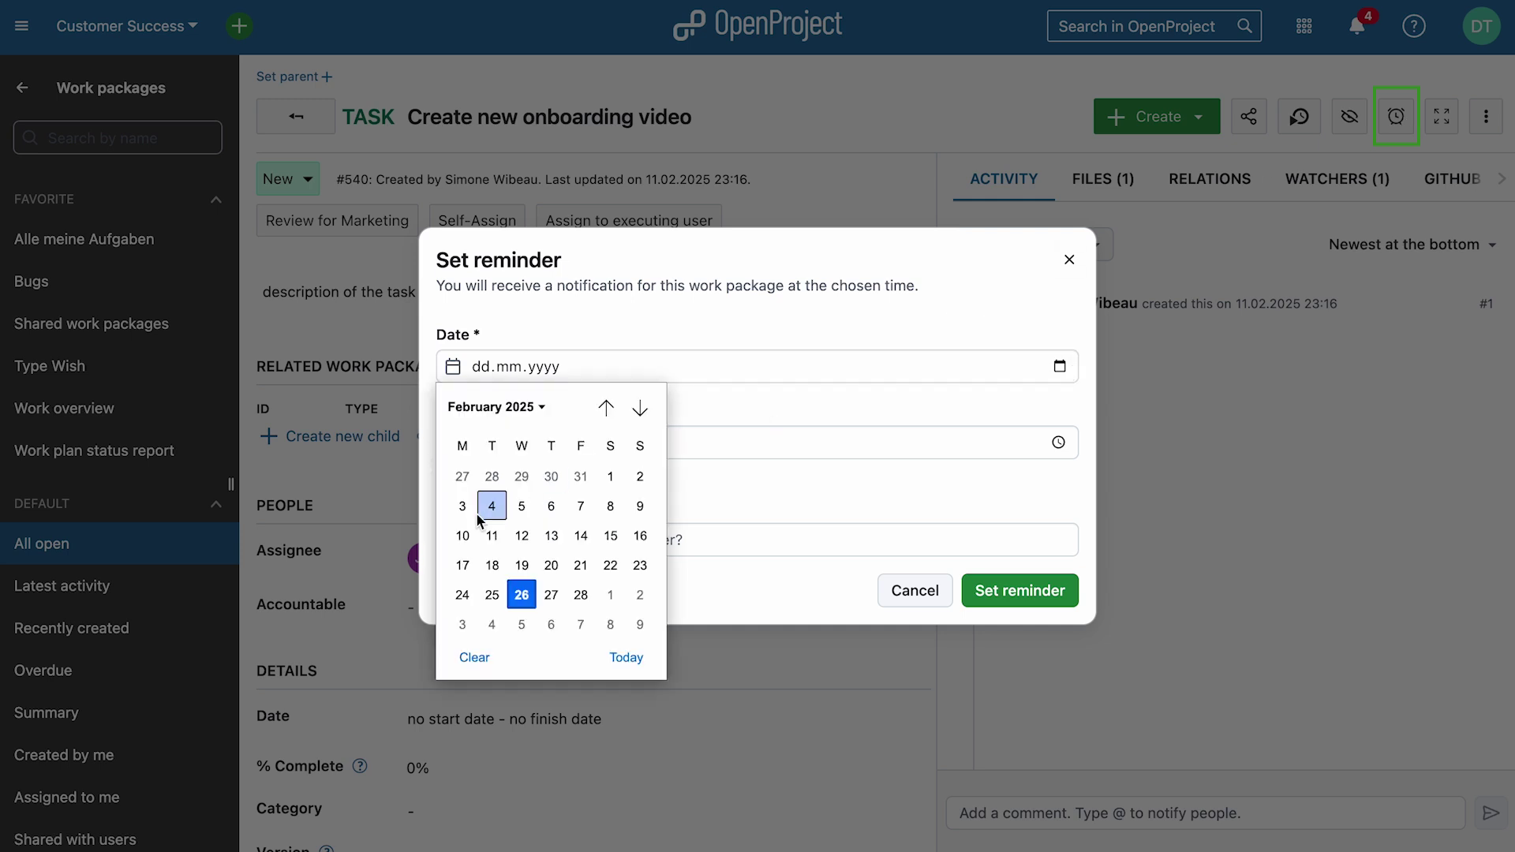
{"action": "left_click", "coordinate": [463, 625]}
{"action": "left_click", "coordinate": [1059, 443]}
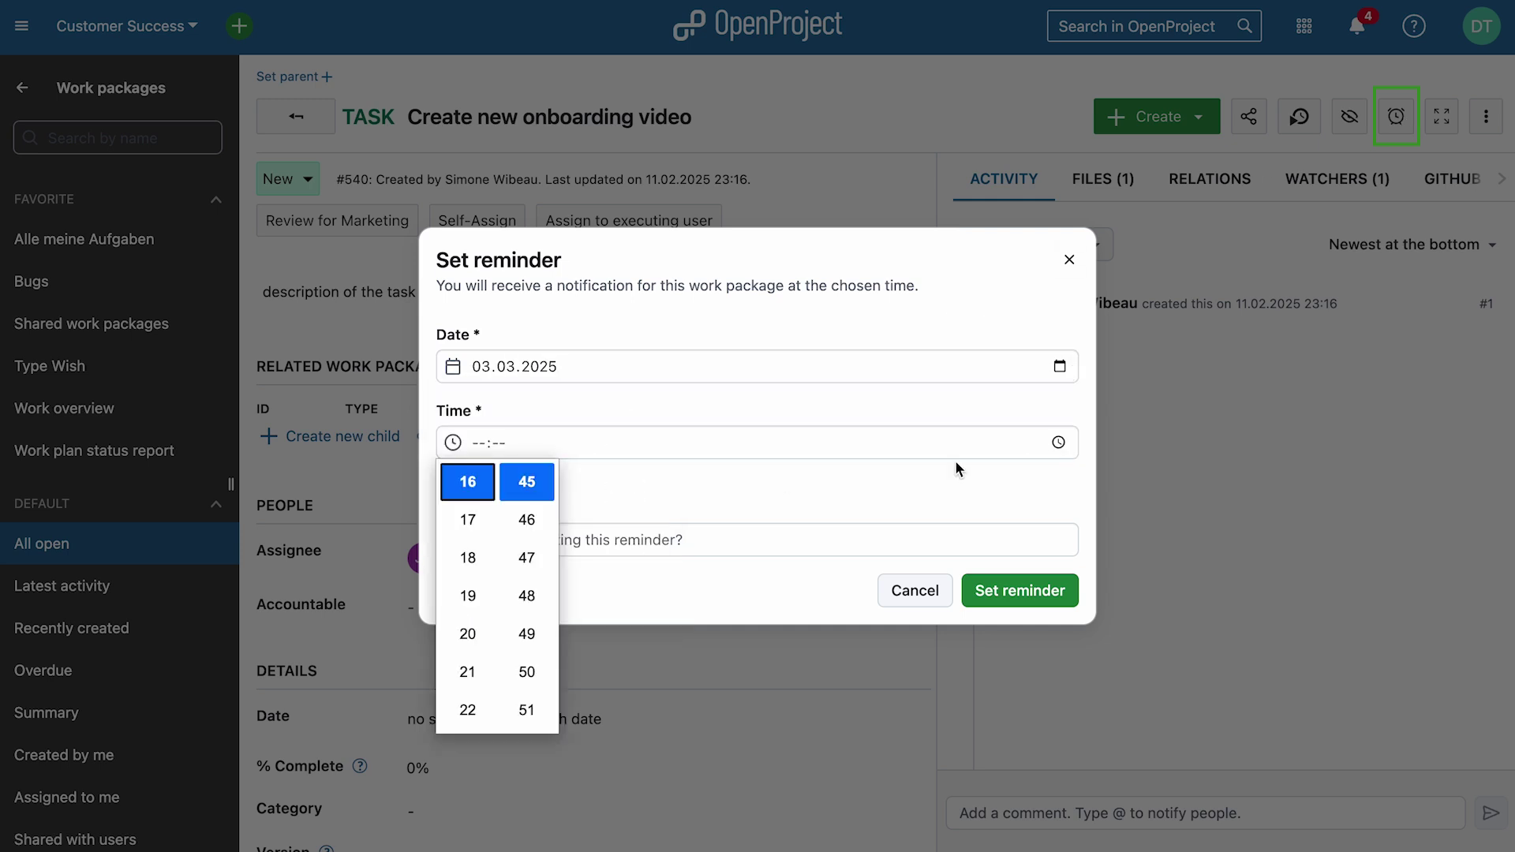
{"action": "scroll", "coordinate": [471, 521], "scroll_direction": "up", "scroll_amount": 4}
{"action": "left_click", "coordinate": [472, 534]}
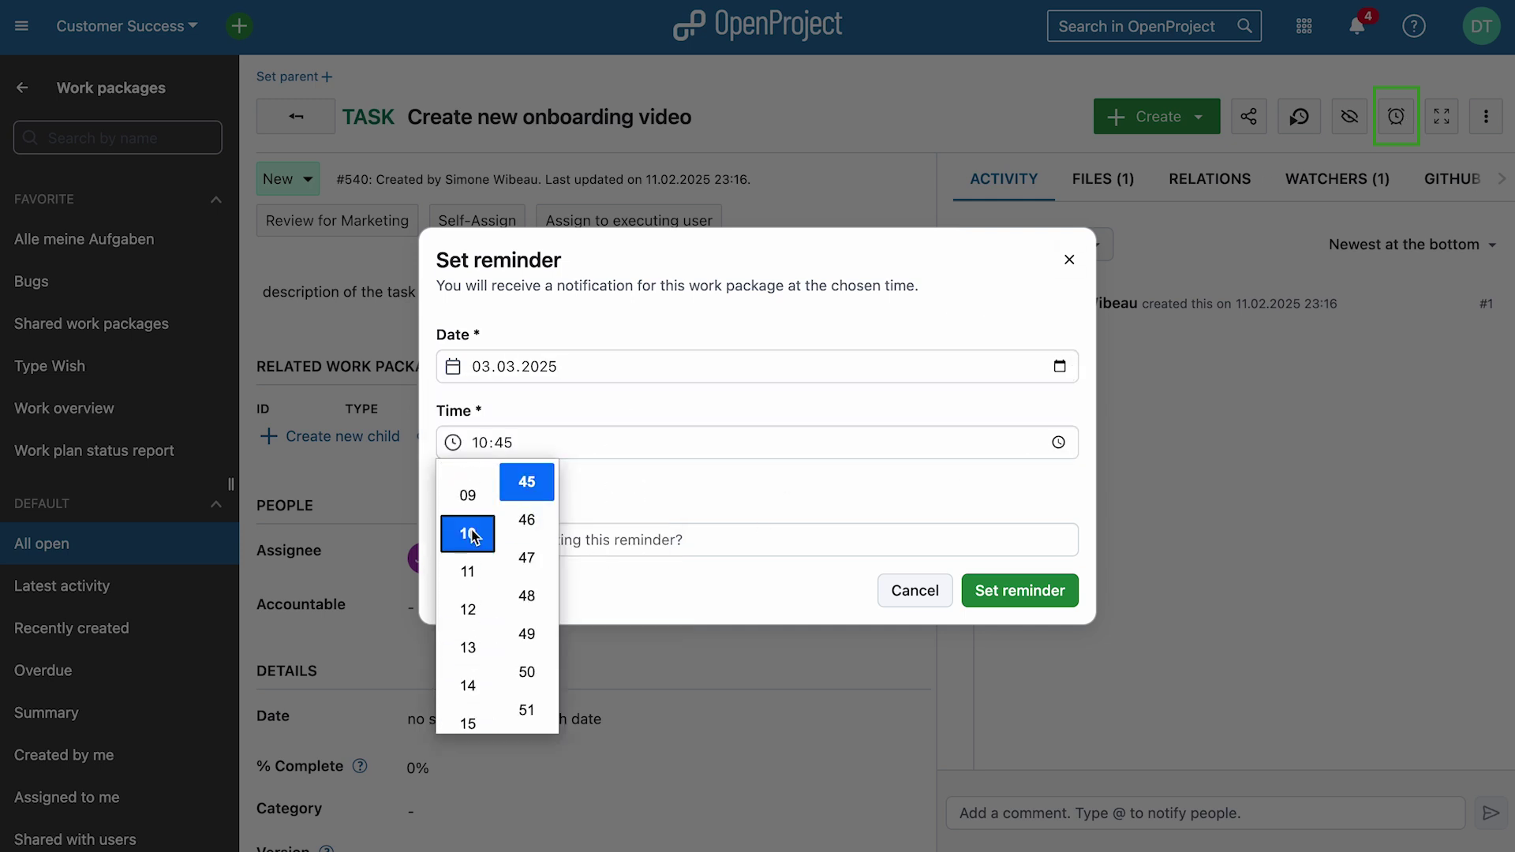
{"action": "scroll", "coordinate": [527, 553], "scroll_direction": "up", "scroll_amount": 6}
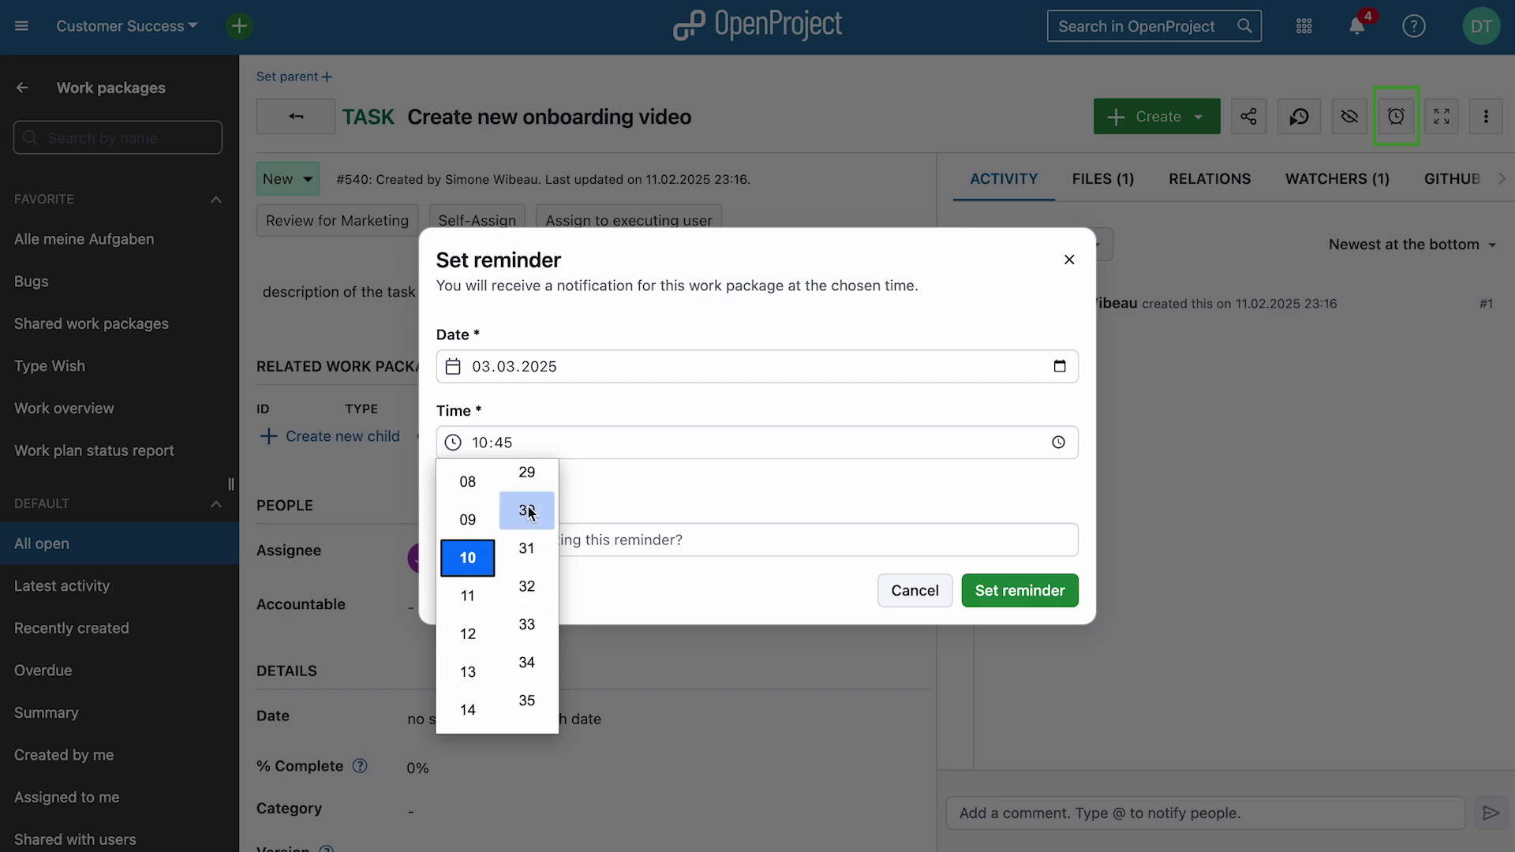
{"action": "left_click", "coordinate": [528, 511]}
{"action": "left_click", "coordinate": [997, 580]}
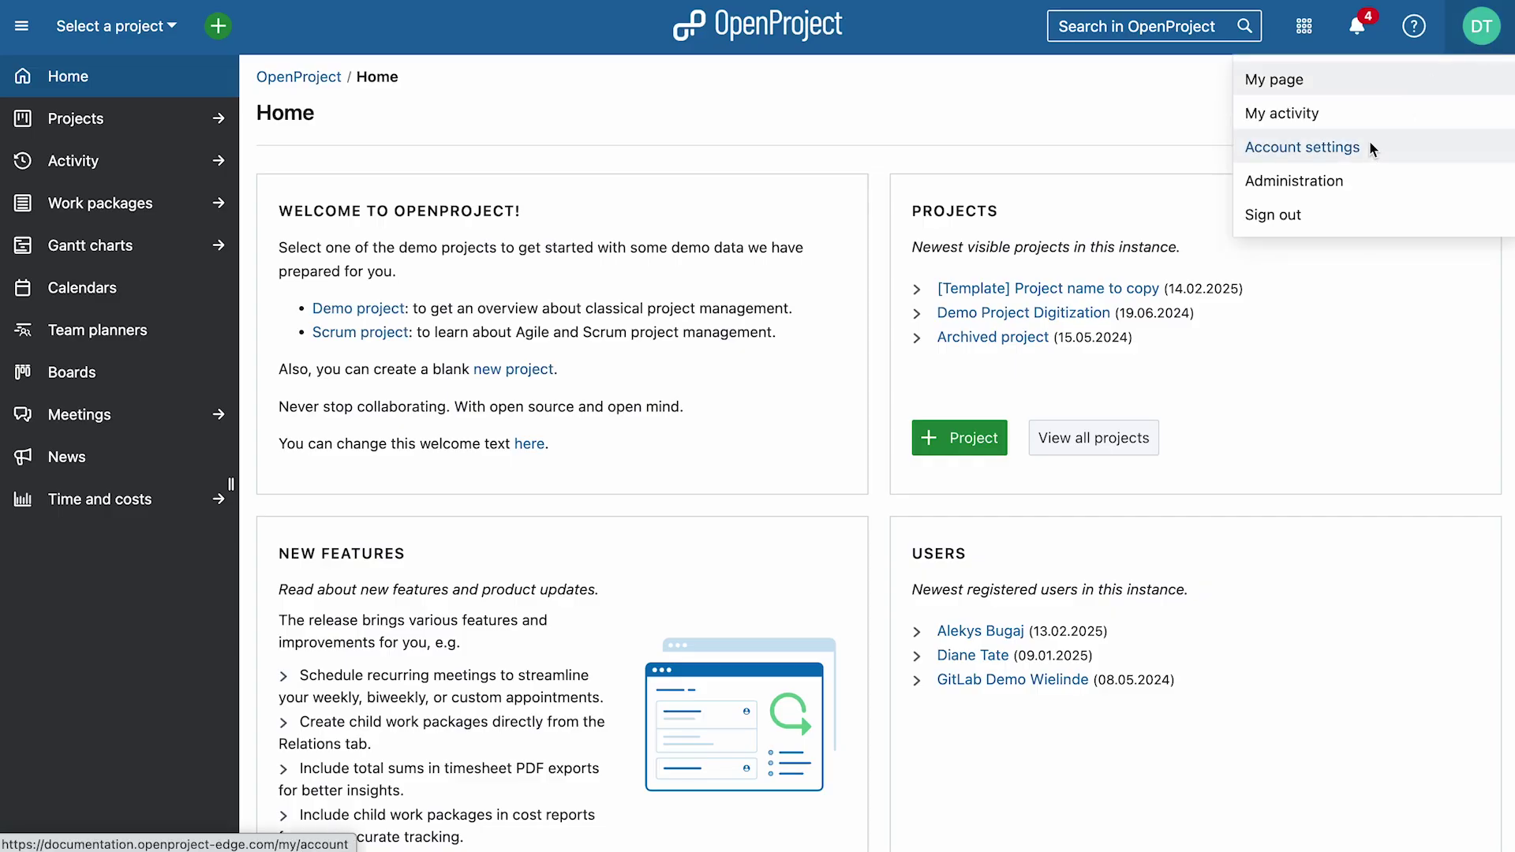
In Account settings, enable immediate emails when mentioned and daily email reminders at 09:00 am.
{"action": "left_click", "coordinate": [1371, 147]}
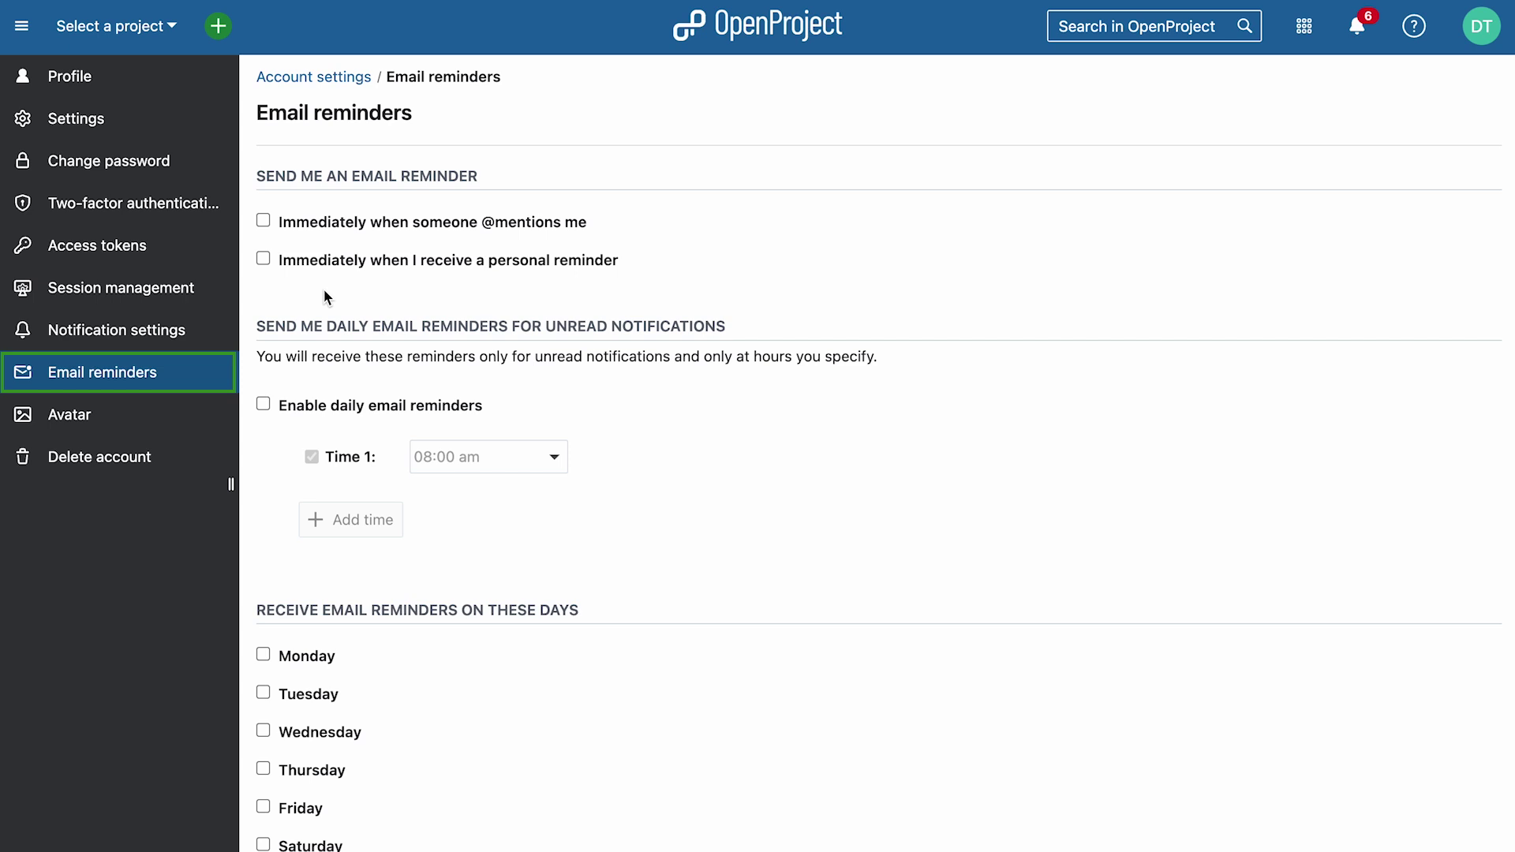
{"action": "left_click", "coordinate": [264, 224]}
{"action": "left_click", "coordinate": [262, 405]}
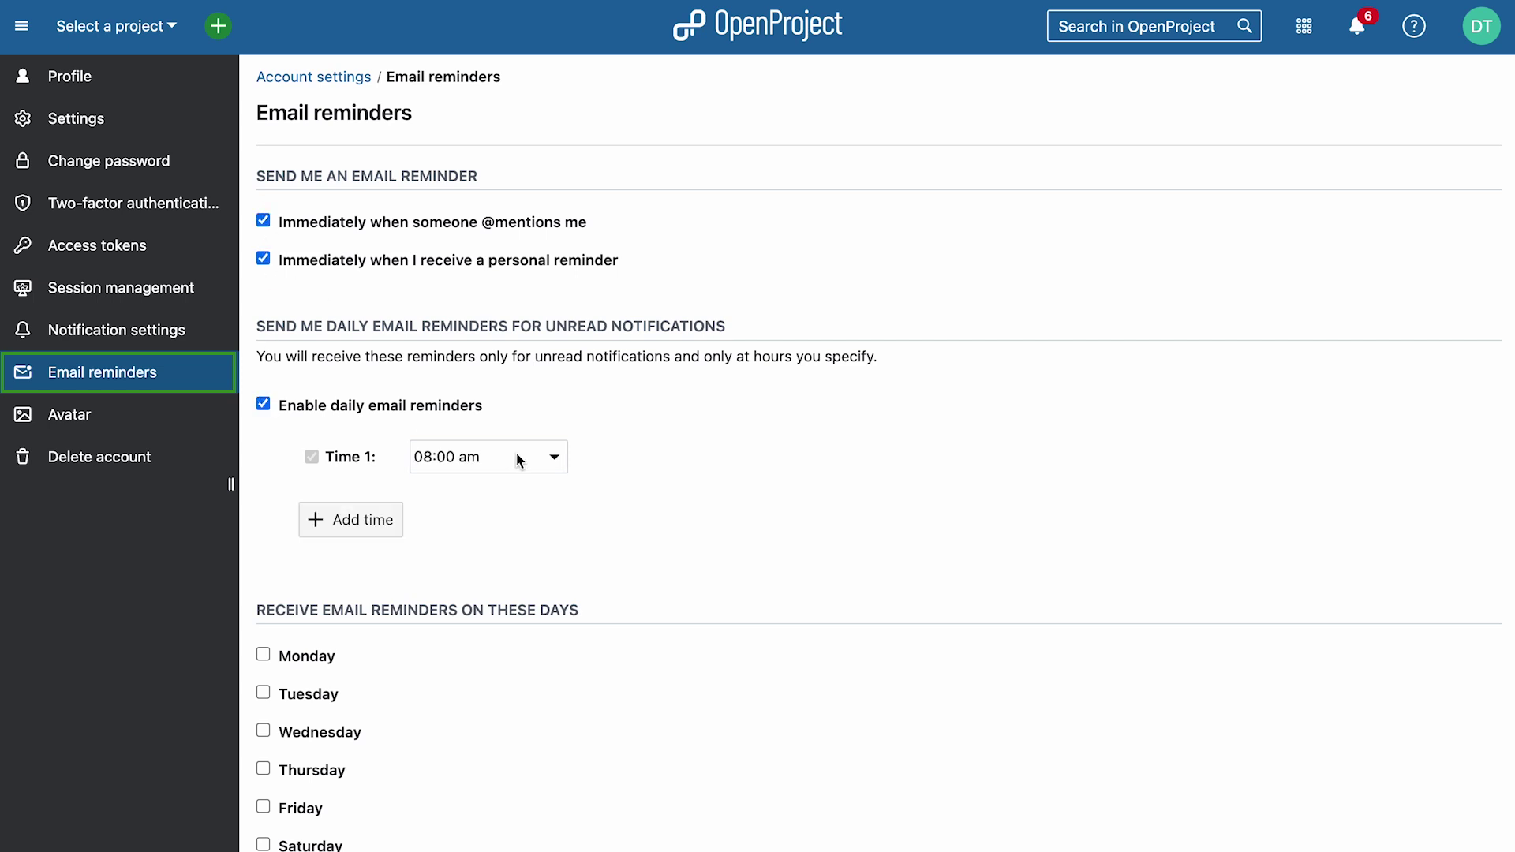
{"action": "left_click", "coordinate": [514, 452]}
{"action": "left_click", "coordinate": [540, 480]}
Select Monday through Friday as the daily reminder days.
{"action": "scroll", "coordinate": [587, 528], "scroll_direction": "down", "scroll_amount": 5}
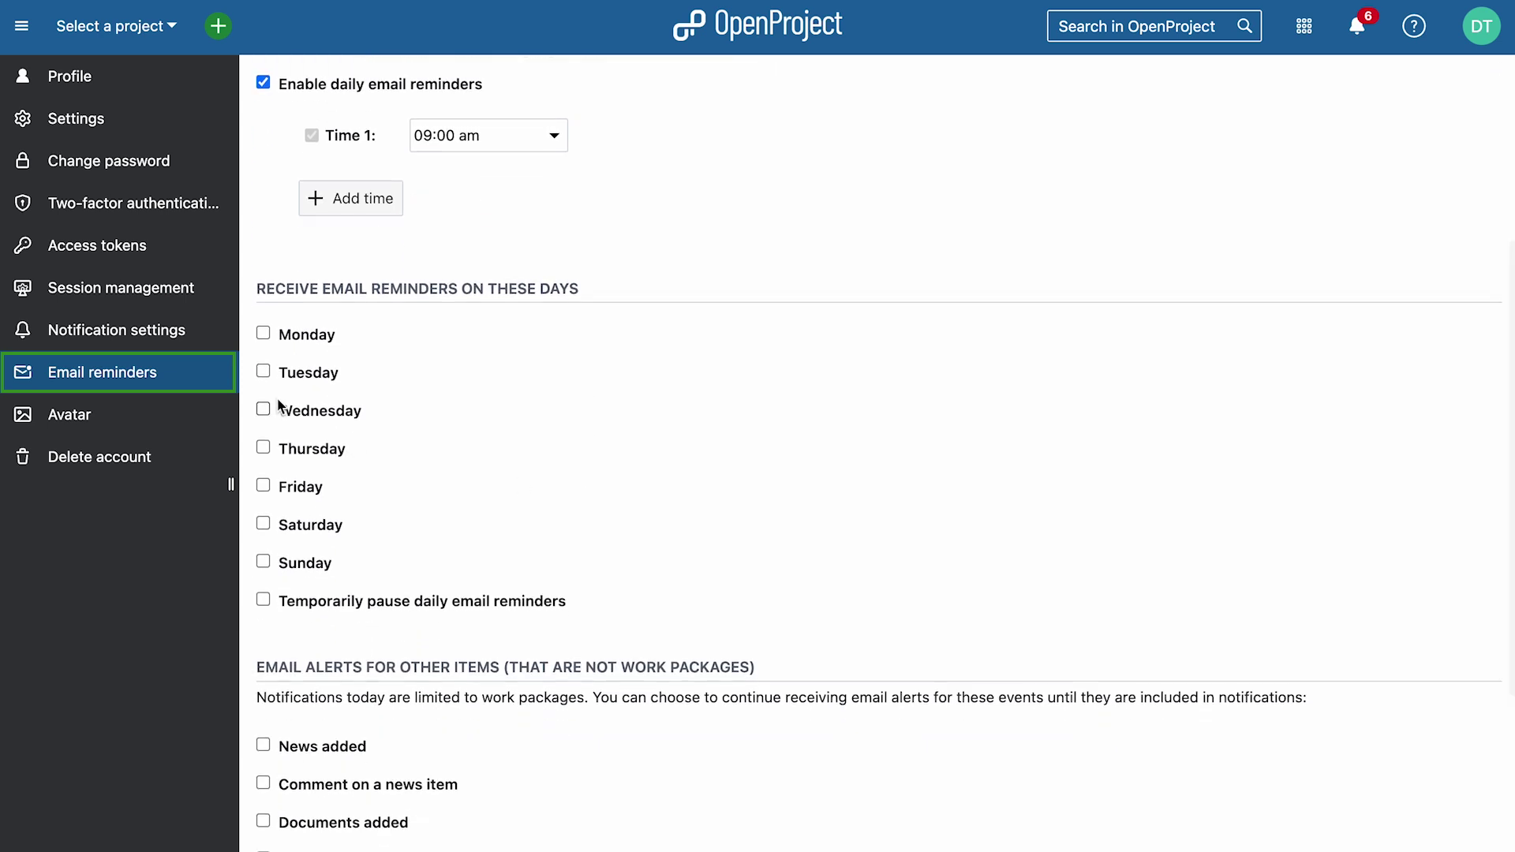
{"action": "left_click", "coordinate": [263, 334]}
{"action": "left_click", "coordinate": [263, 371]}
{"action": "left_click", "coordinate": [263, 409]}
{"action": "left_click", "coordinate": [263, 447]}
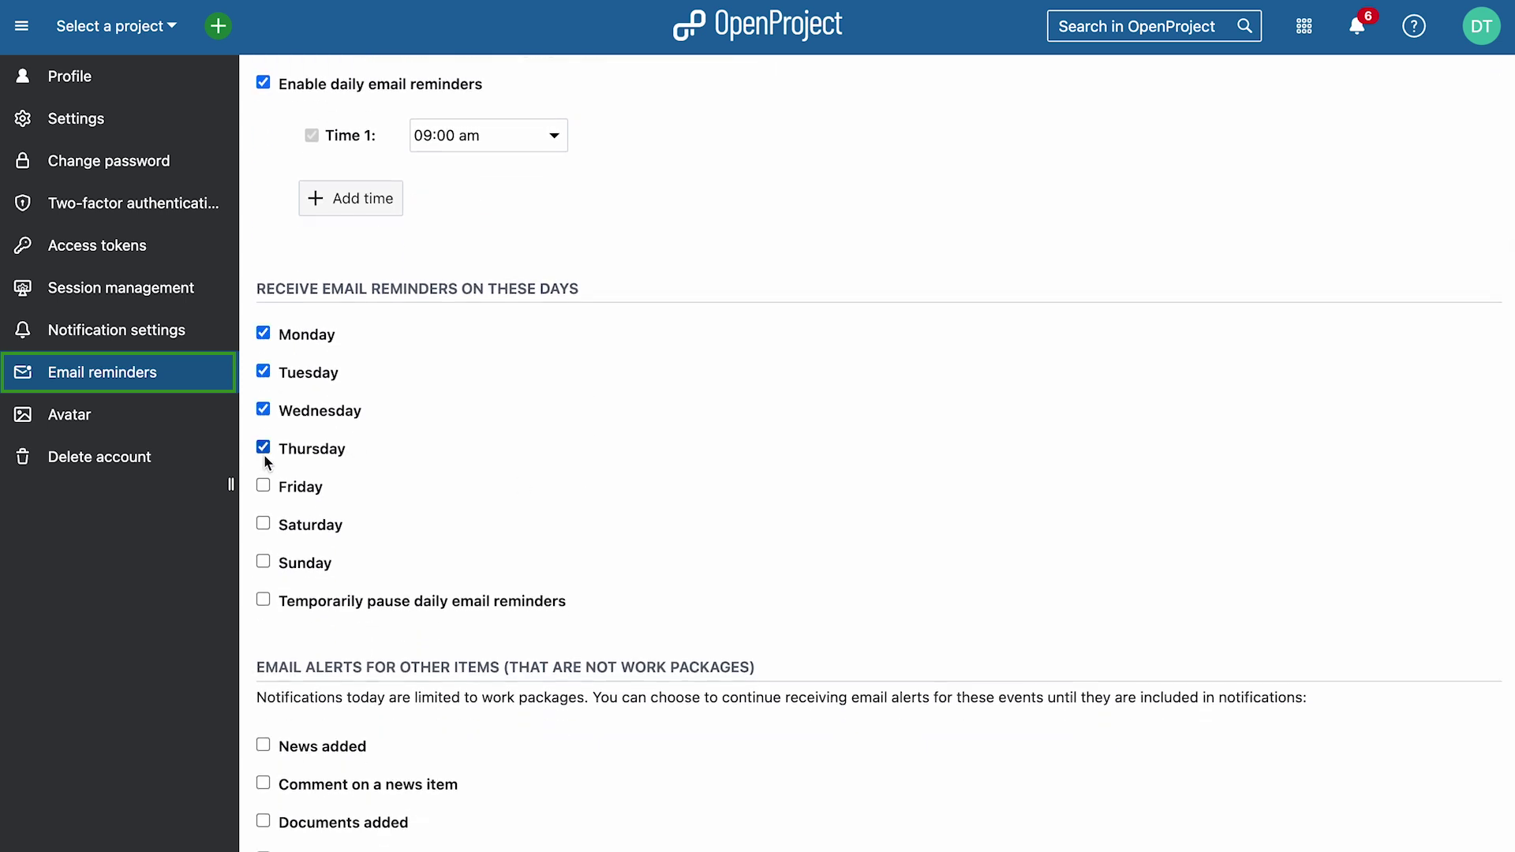
{"action": "left_click", "coordinate": [263, 486]}
Enable email alerts for news added, news comments and wiki page updates, then save.
{"action": "scroll", "coordinate": [594, 570], "scroll_direction": "down", "scroll_amount": 3}
{"action": "scroll", "coordinate": [593, 565], "scroll_direction": "down", "scroll_amount": 2}
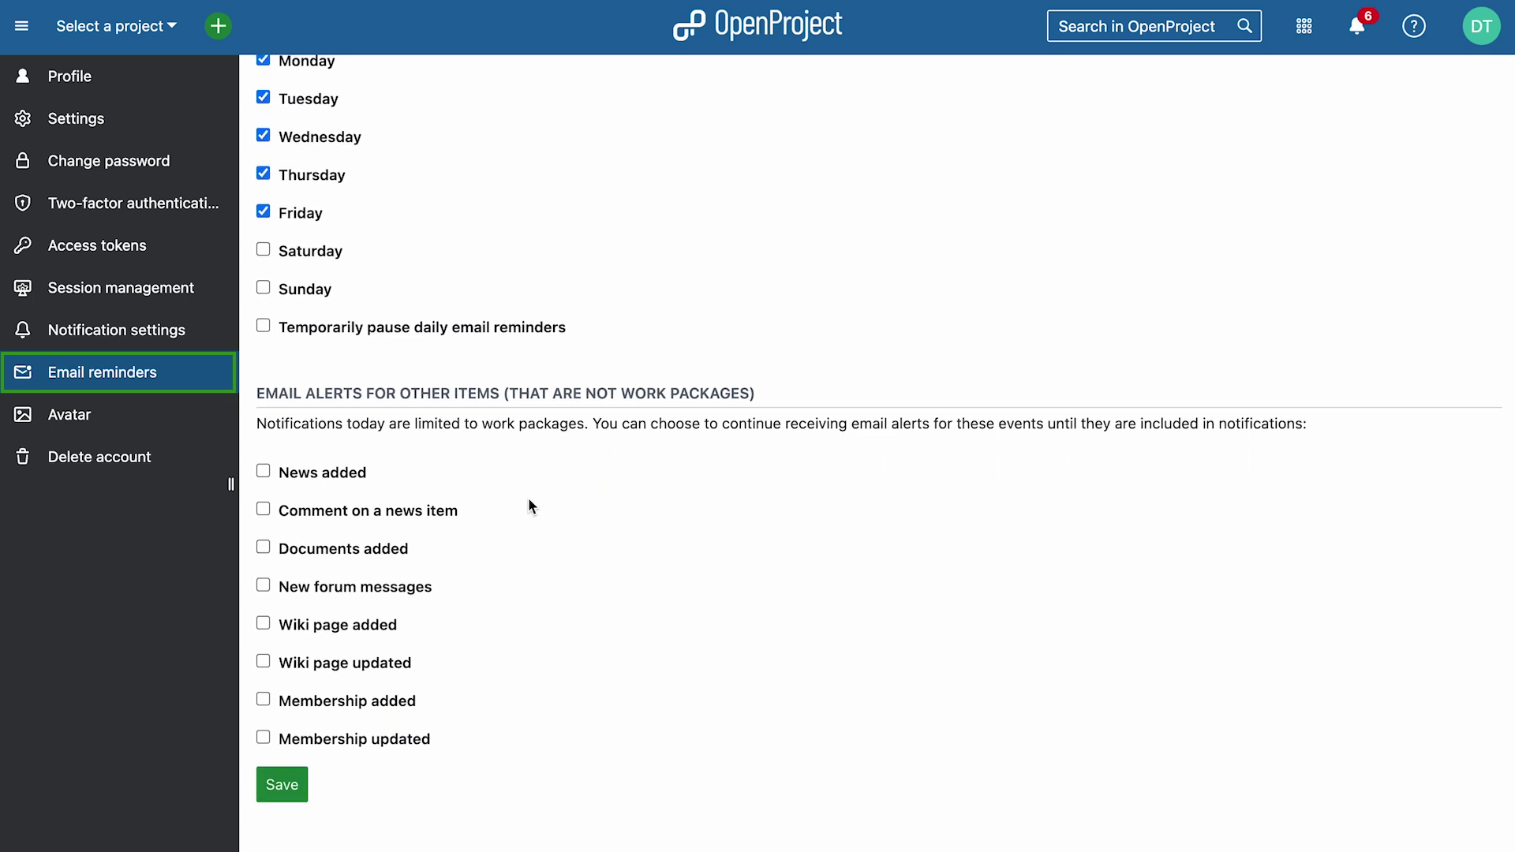
{"action": "left_click", "coordinate": [262, 473]}
{"action": "left_click", "coordinate": [263, 509]}
{"action": "left_click", "coordinate": [264, 663]}
{"action": "left_click", "coordinate": [284, 787]}
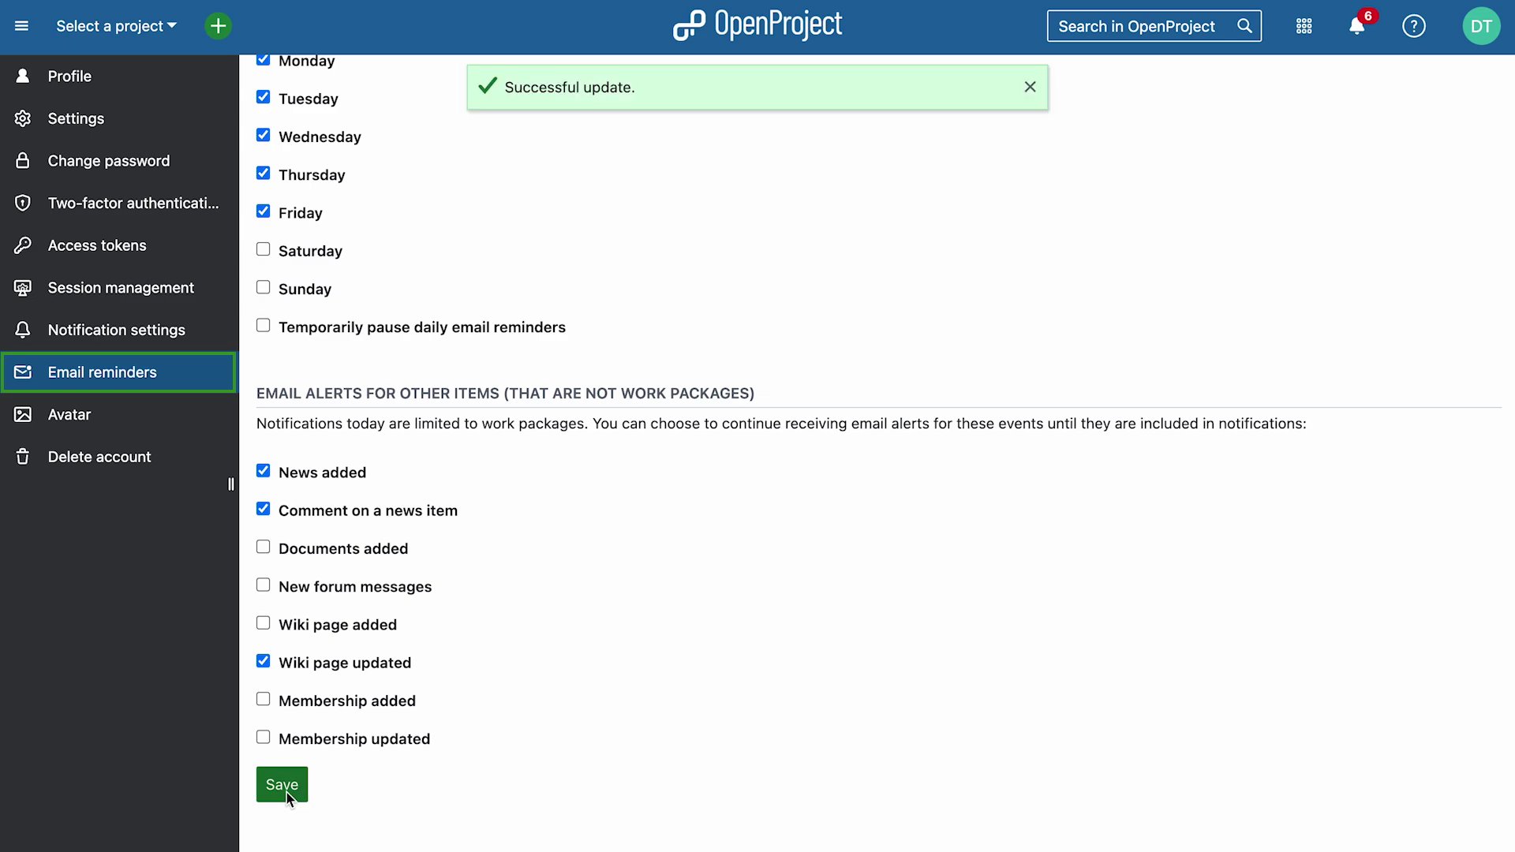